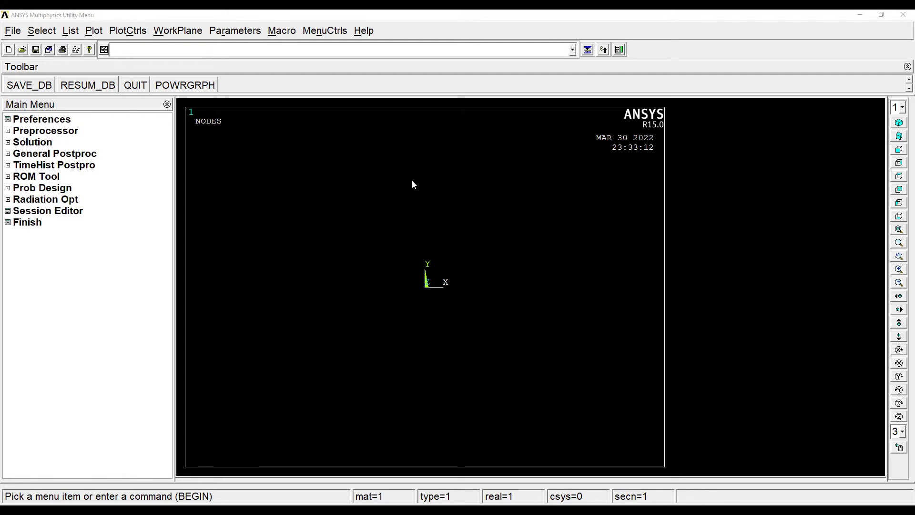
Step: Filter the interface preferences to Structural only
click(54, 122)
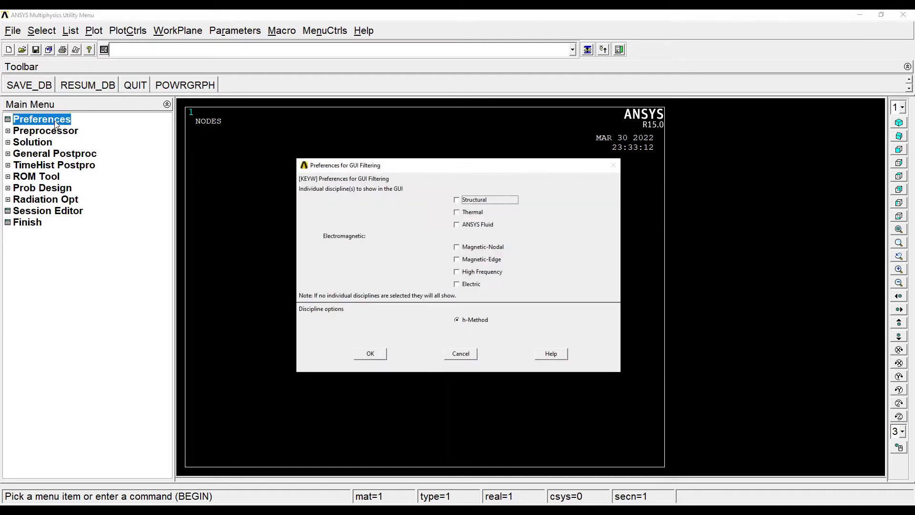
click(458, 201)
click(365, 354)
Step: Define element type 1 as the Beam 2 node 188 (BEAM188) element
click(61, 132)
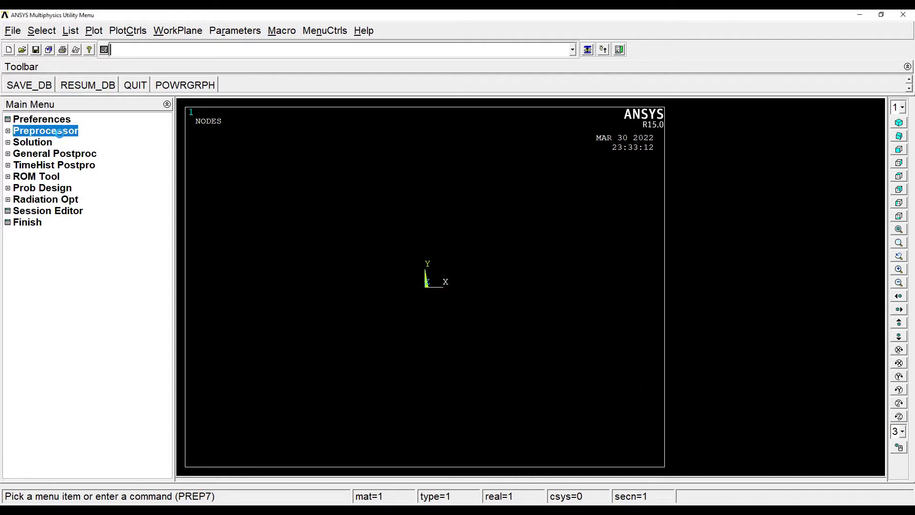
click(64, 143)
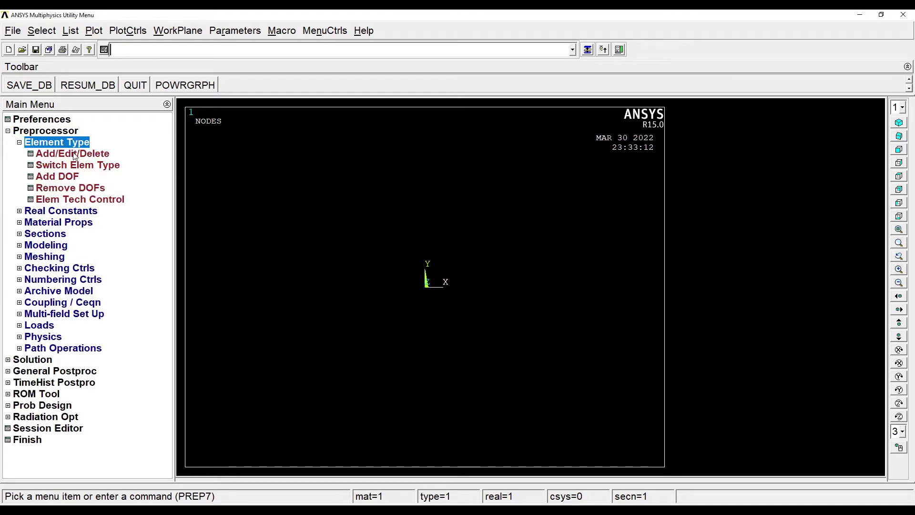
click(68, 157)
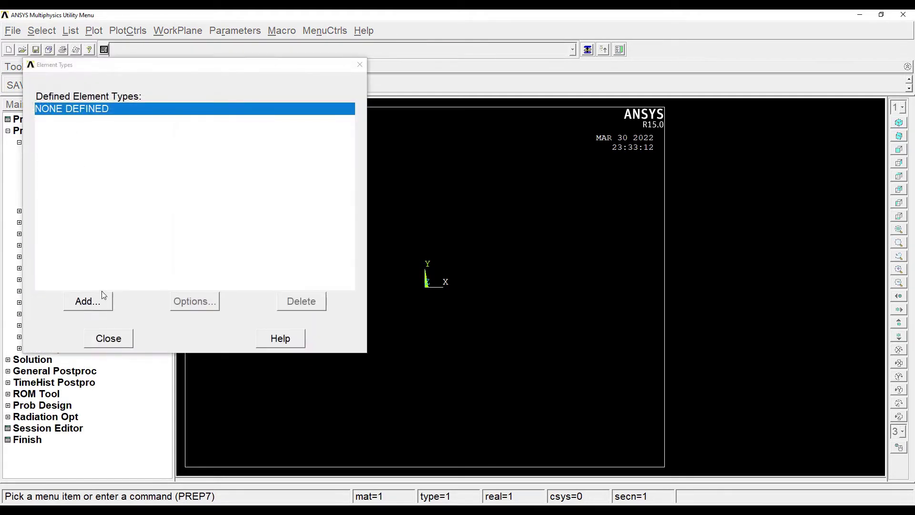
click(102, 297)
click(480, 245)
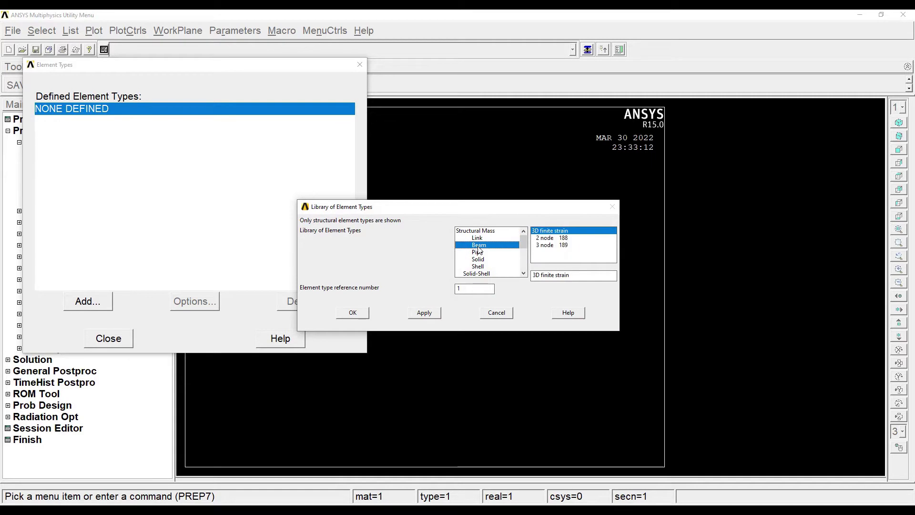
click(558, 238)
click(353, 313)
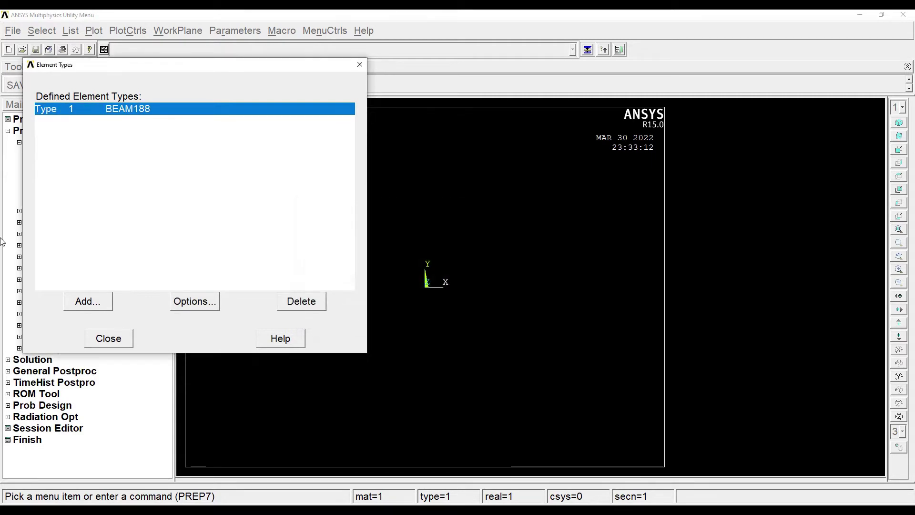
click(104, 337)
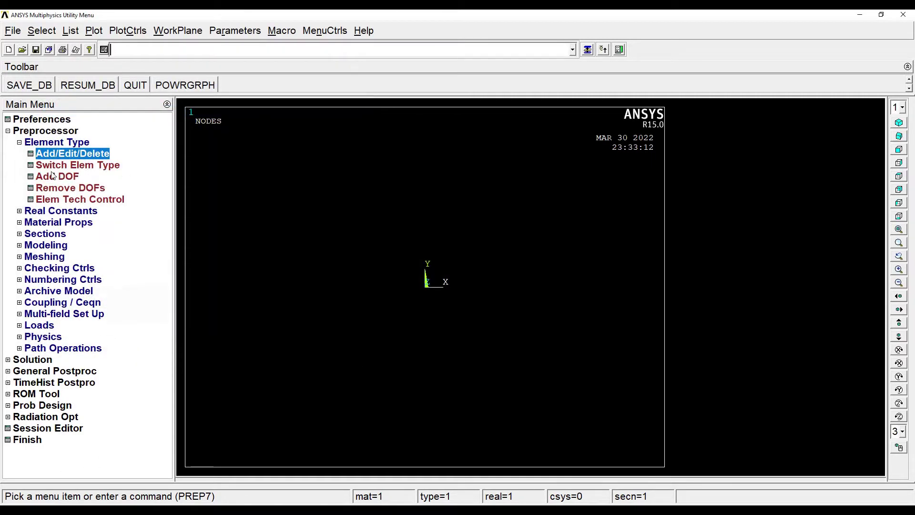
Step: Set material 1 to linear isotropic elastic with EX 2e5 and PRXY 0.3
click(48, 223)
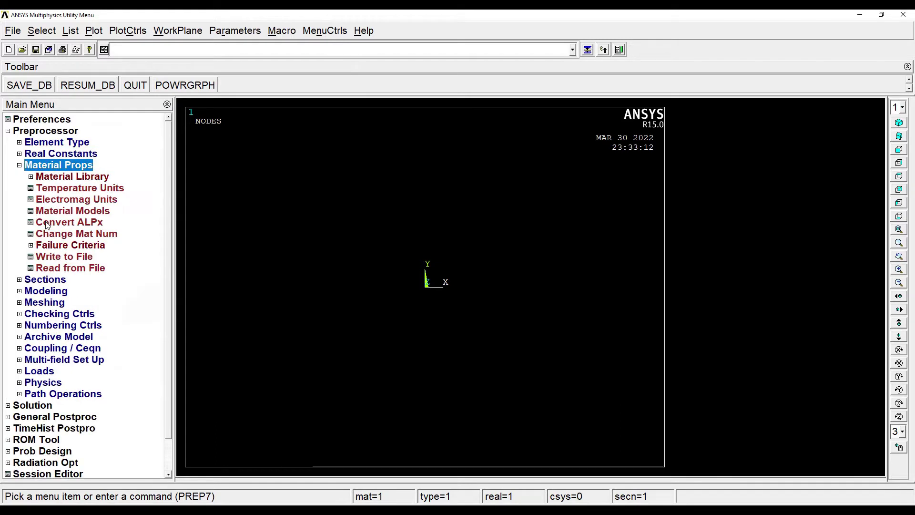
double_click(69, 212)
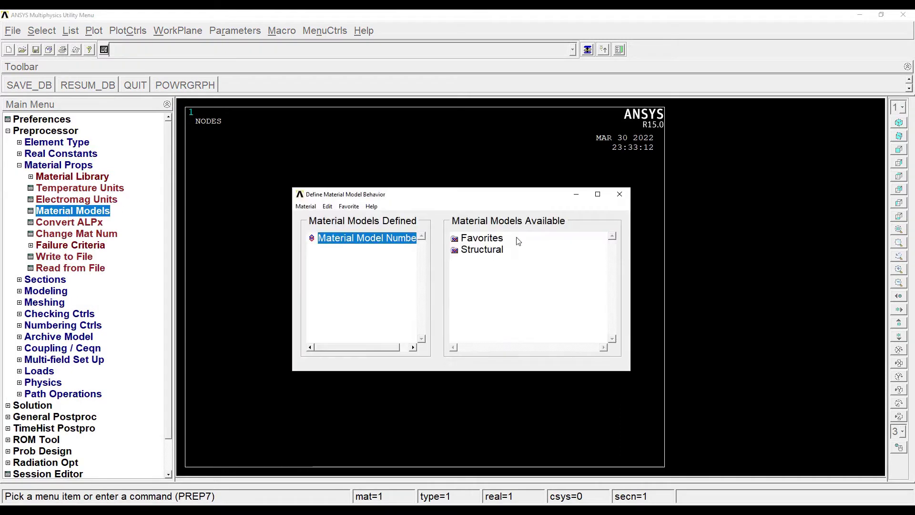
double_click(484, 251)
double_click(491, 261)
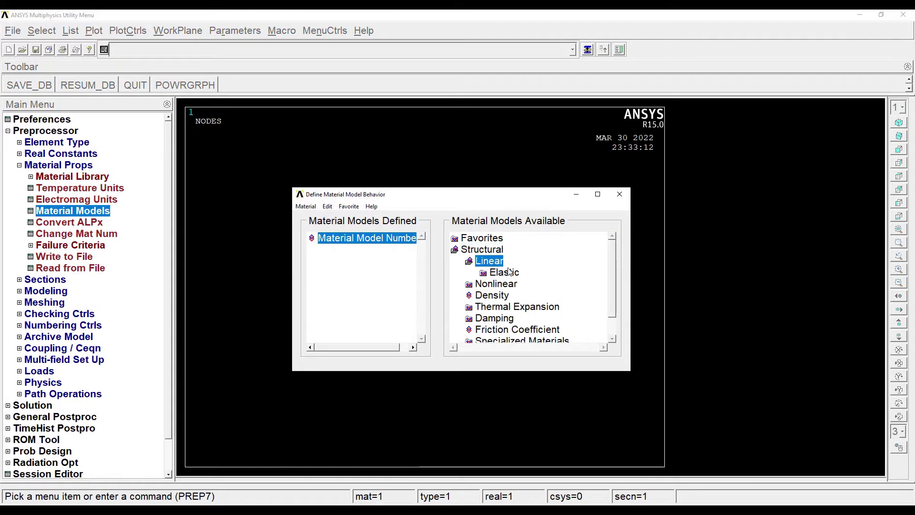
double_click(505, 272)
double_click(522, 284)
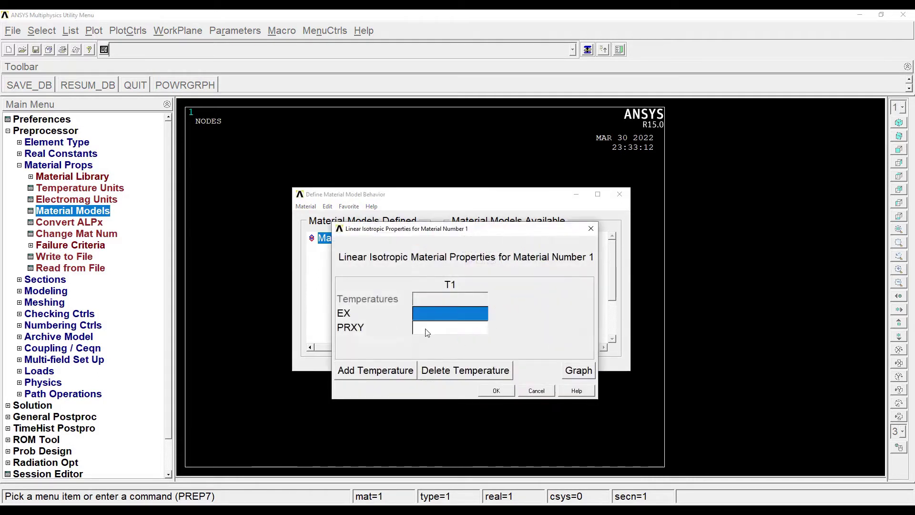
text(2)
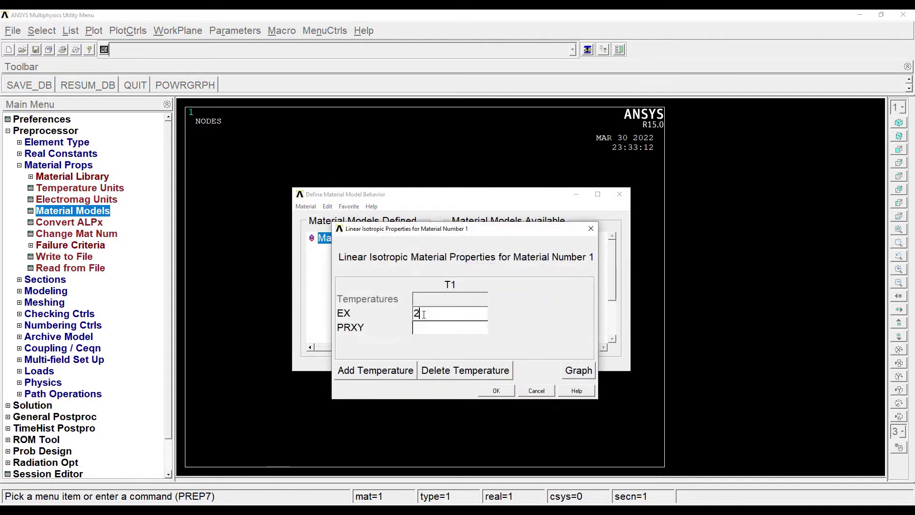
text(e5)
key(Tab)
text(0)
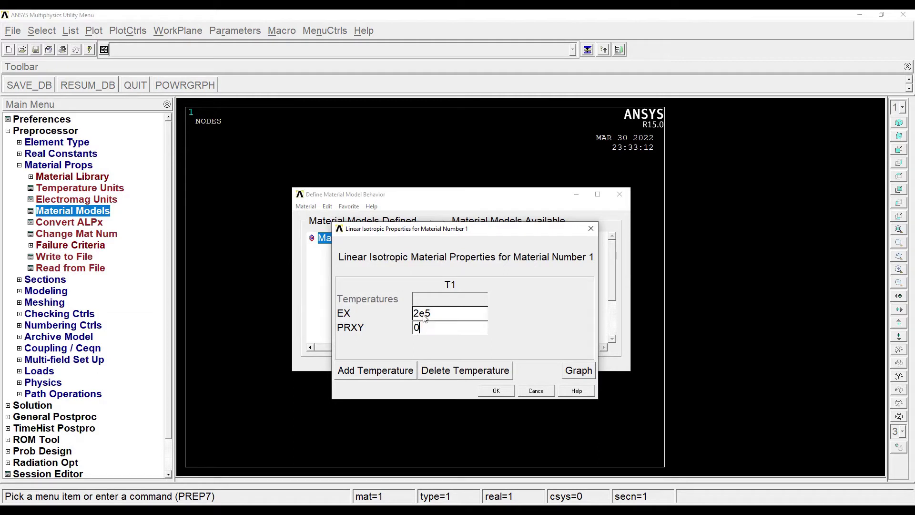
click(496, 391)
click(619, 194)
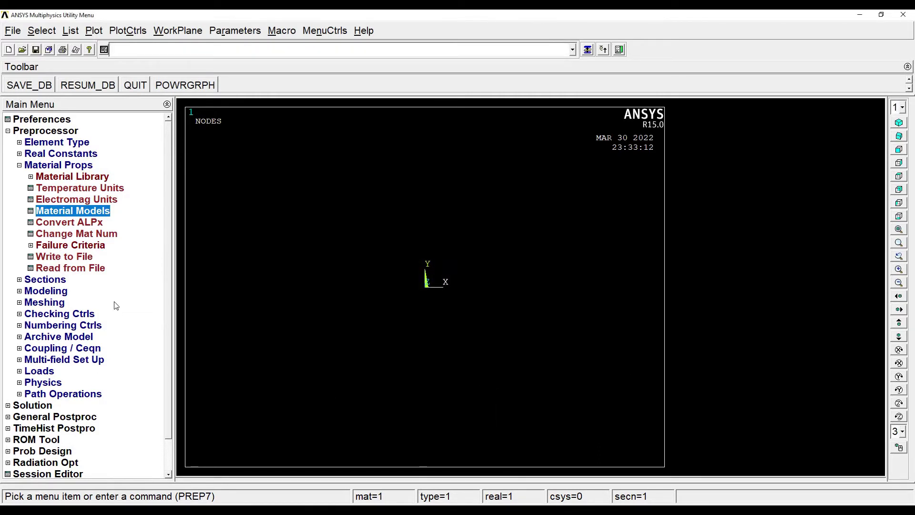
Step: Create common beam section 1 as a rectangle with B=10 and H=10
click(51, 282)
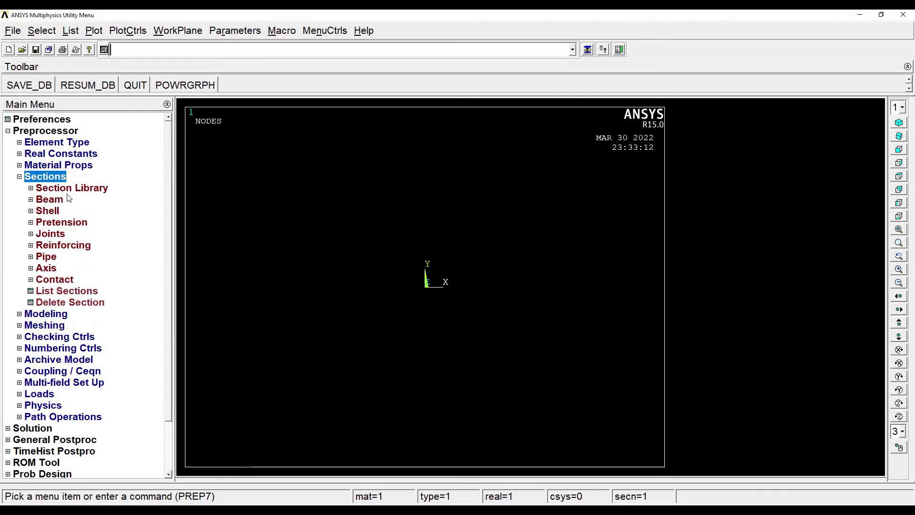
click(55, 202)
click(75, 212)
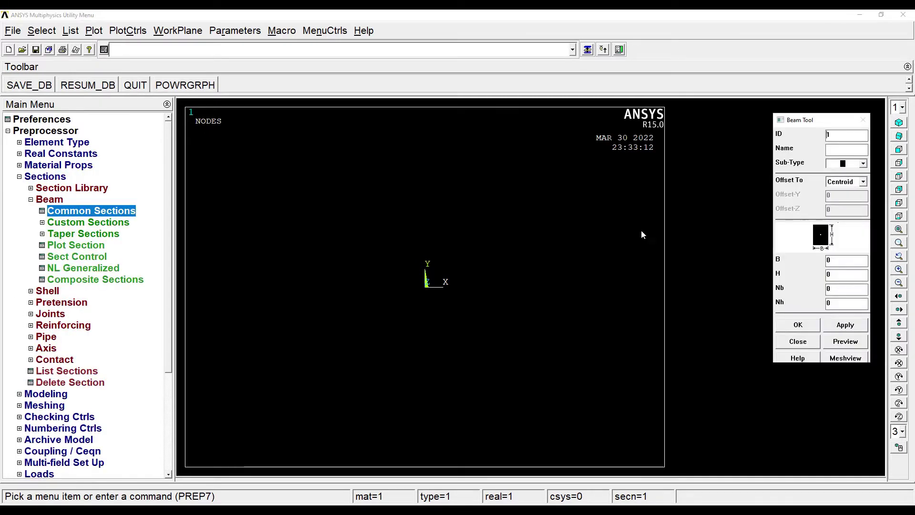
click(834, 259)
text(1010)
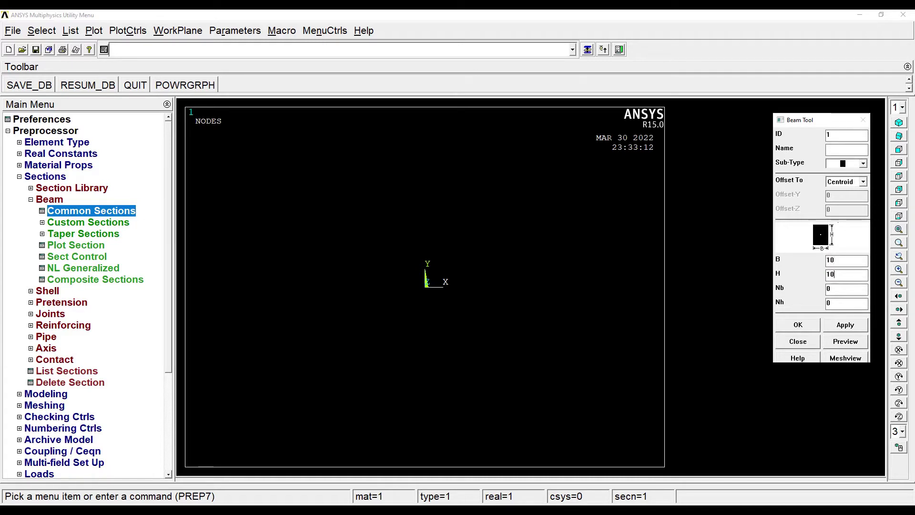
click(793, 329)
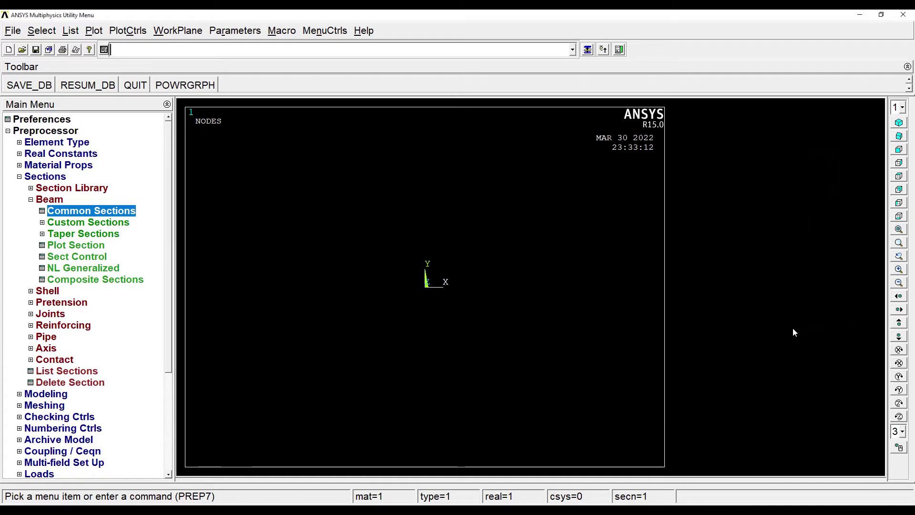
Step: Create keypoint 1 at the origin in the active coordinate system
double_click(45, 177)
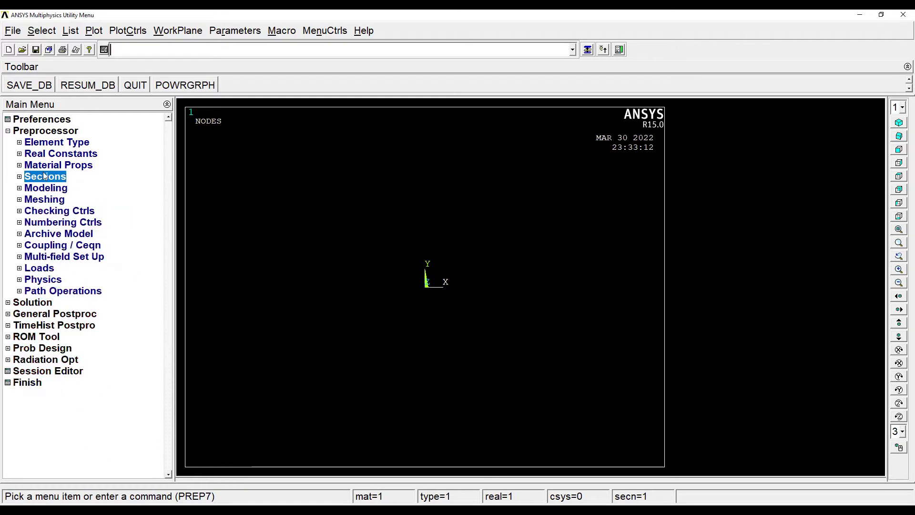
click(47, 189)
click(53, 202)
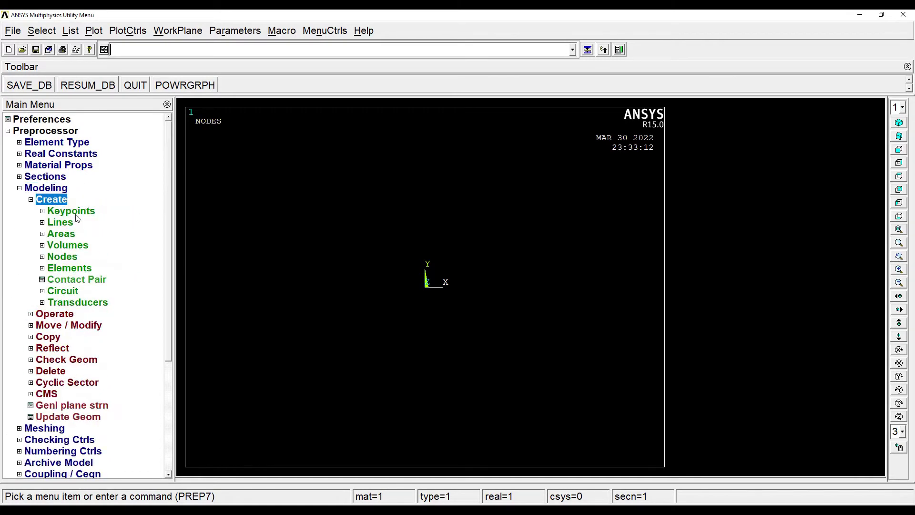
click(71, 211)
click(96, 235)
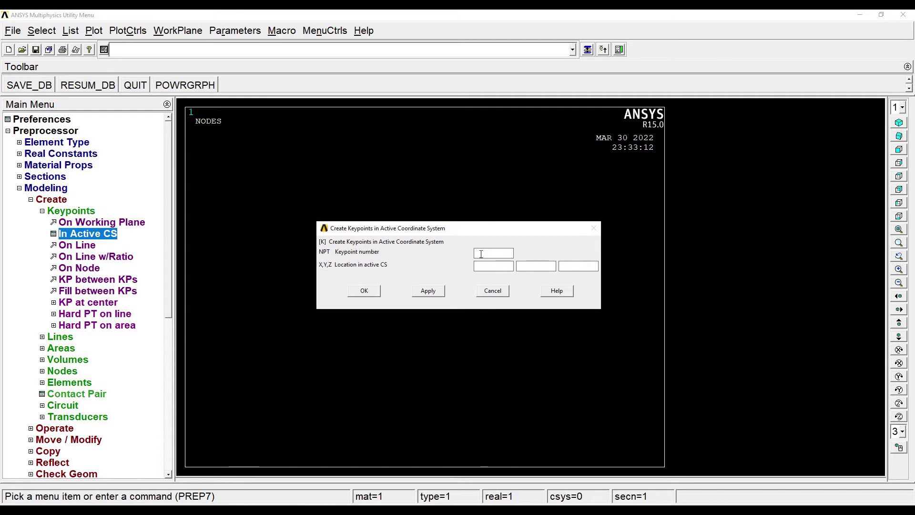
click(481, 254)
text(1)
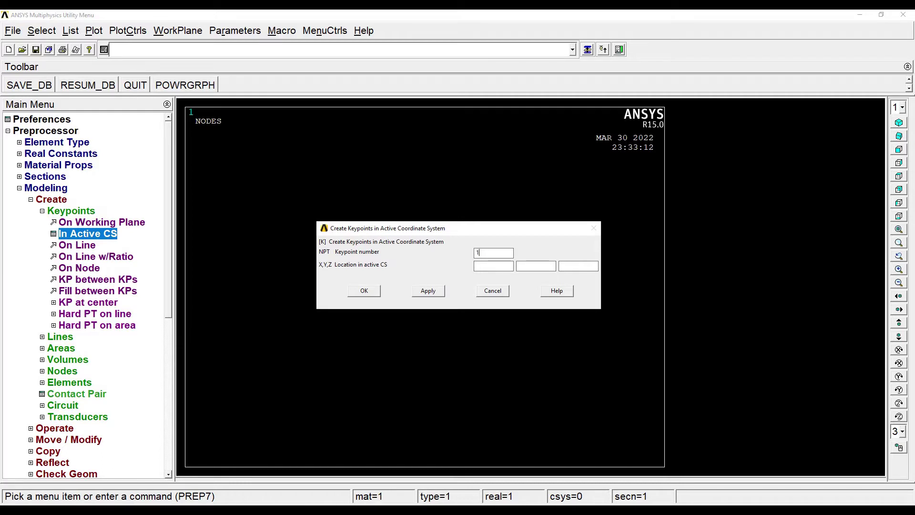
click(427, 292)
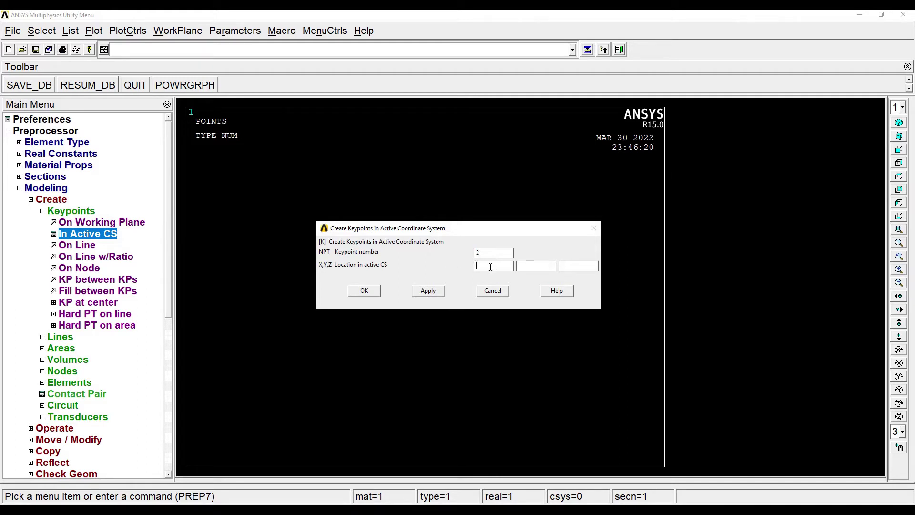
Step: Create keypoints 2, 3 and 4 at X 200, 400 and 600
click(419, 292)
text(40)
click(429, 292)
text(4)
text(600)
click(361, 291)
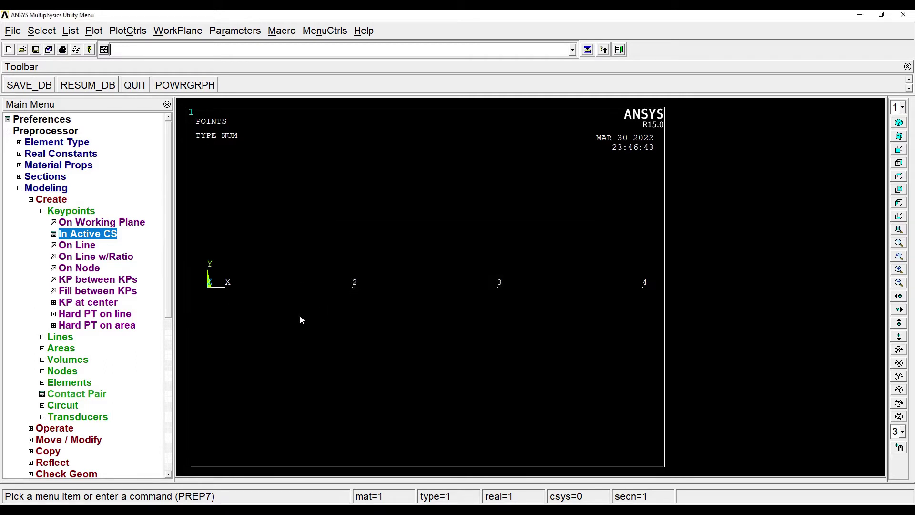
Step: Draw straight lines joining keypoints 1–2, 2–3 and 3–4 along X
click(68, 338)
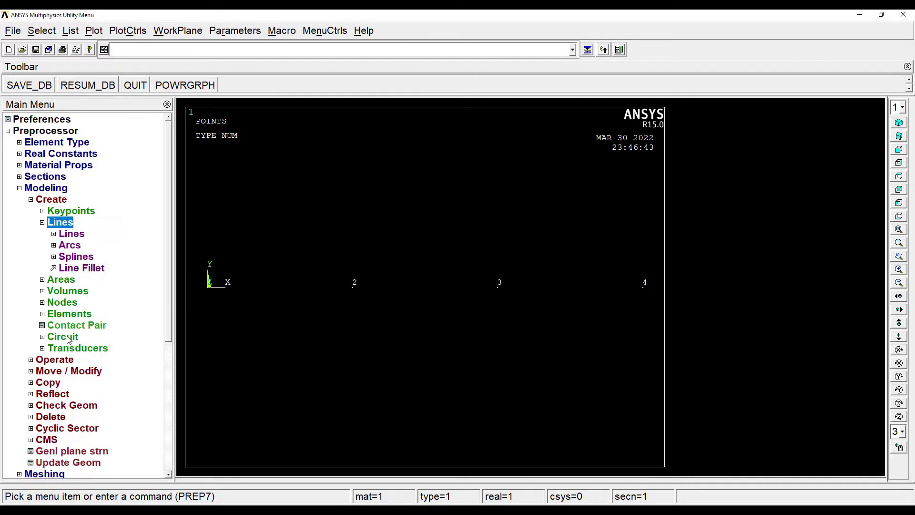
click(74, 234)
click(81, 245)
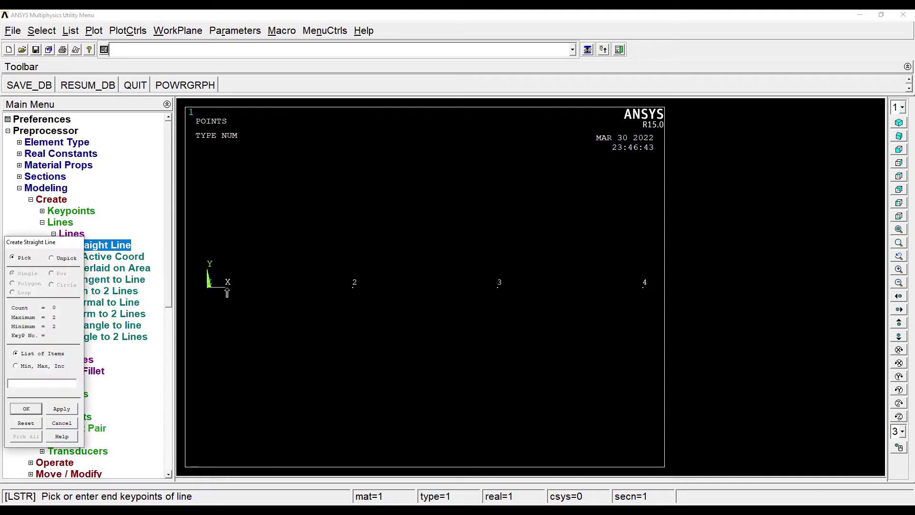
click(206, 293)
click(353, 292)
click(353, 289)
click(498, 289)
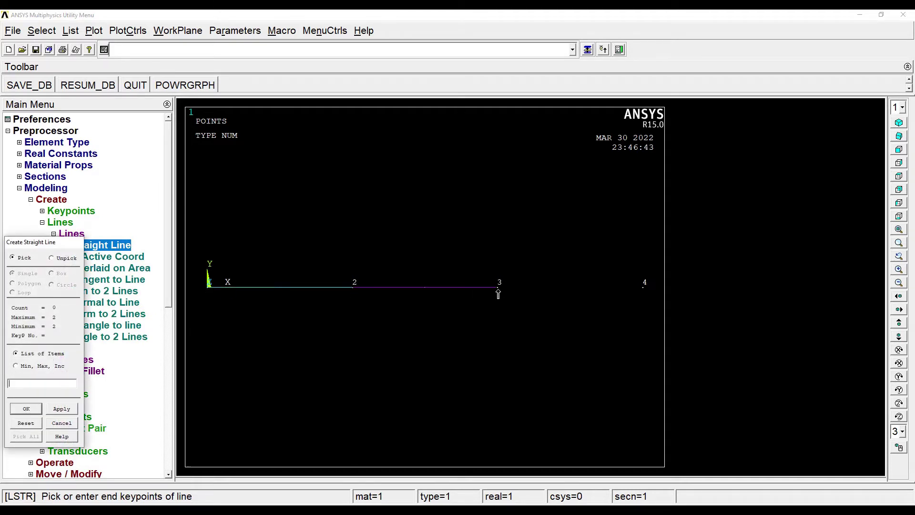
click(498, 289)
click(642, 289)
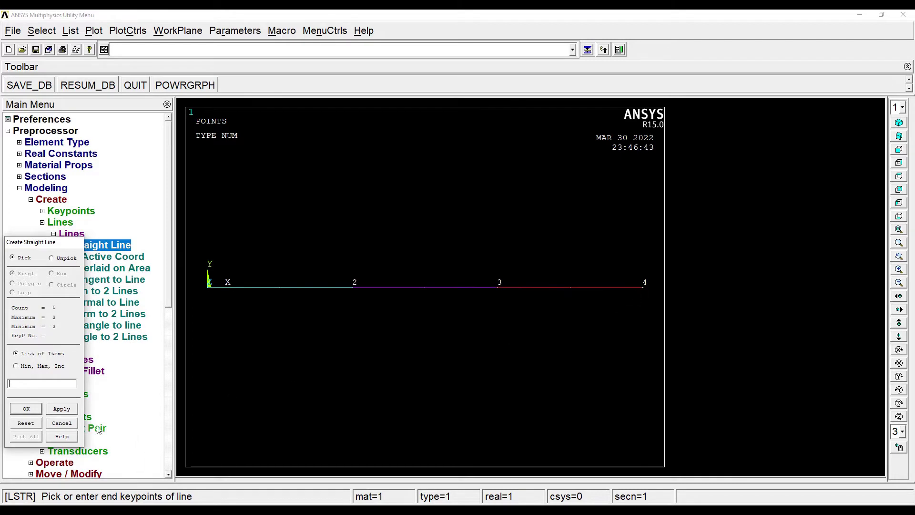
click(27, 409)
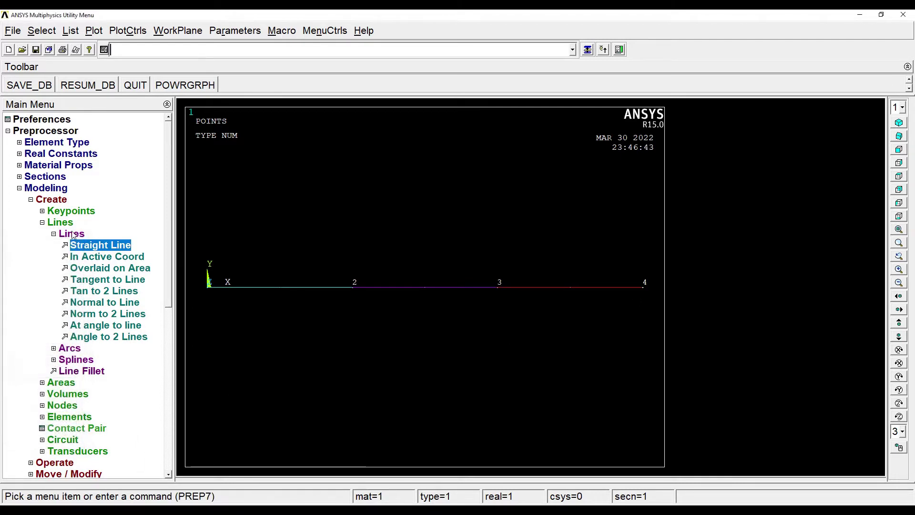
Step: Set the global element size to 10 divisions per line
click(55, 191)
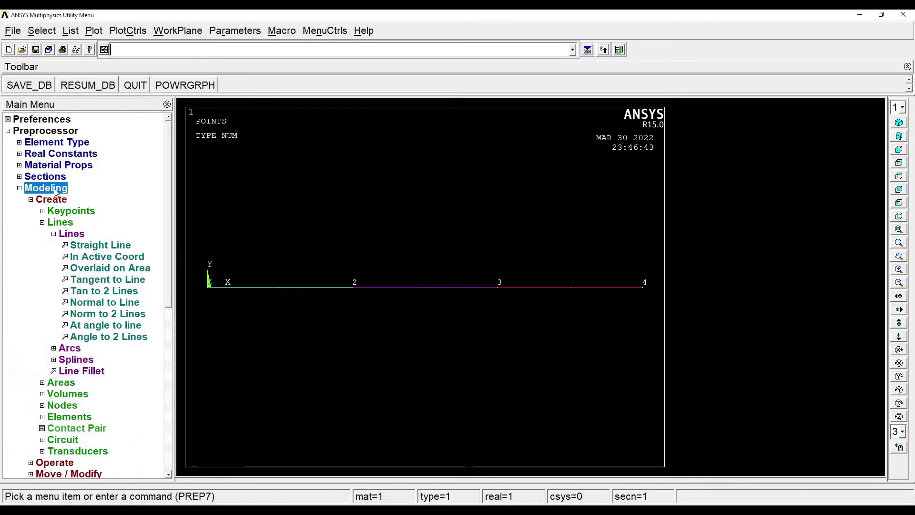
click(48, 201)
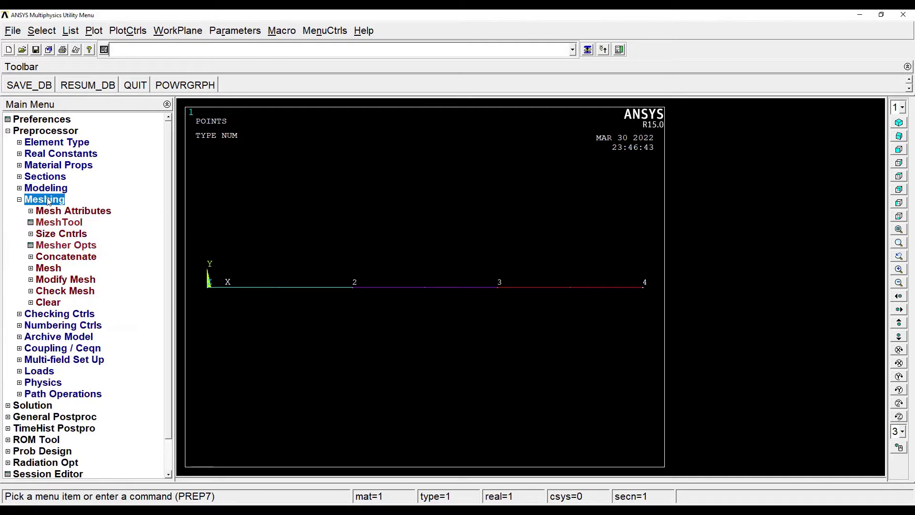
click(60, 234)
click(70, 256)
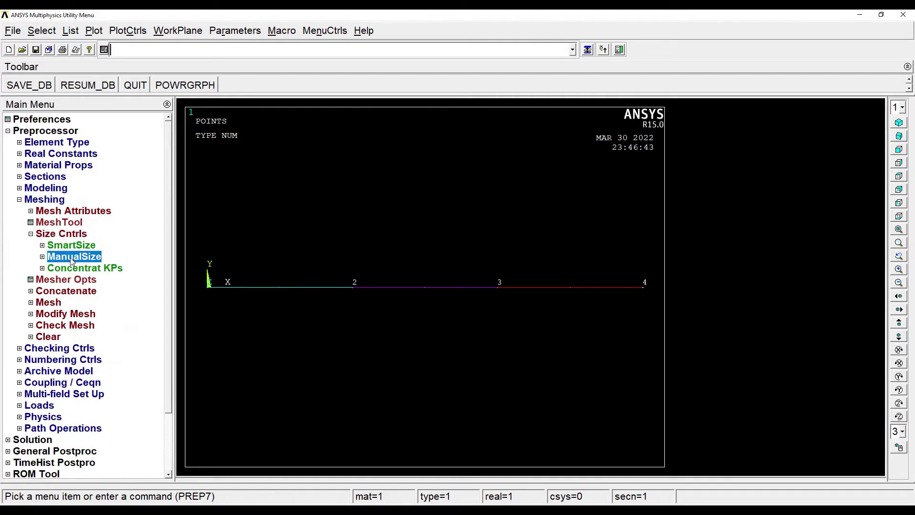
click(79, 269)
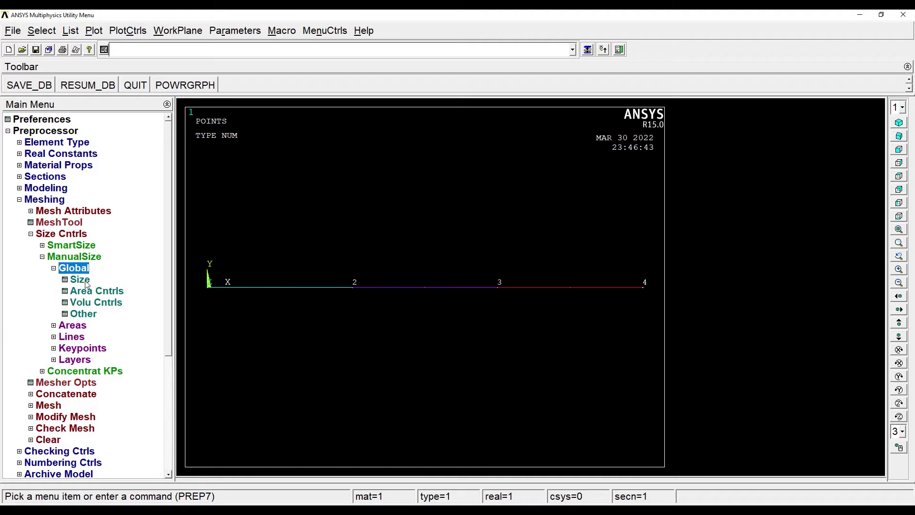
click(80, 280)
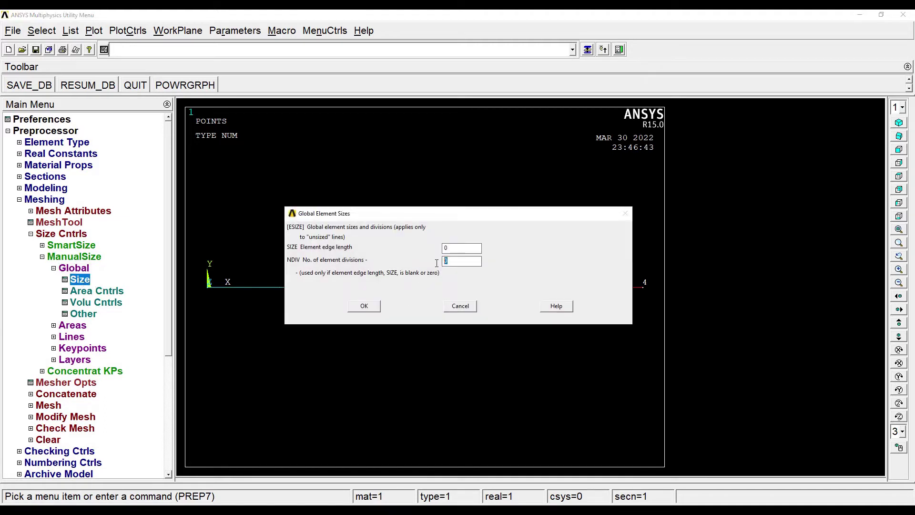
text(10)
click(373, 307)
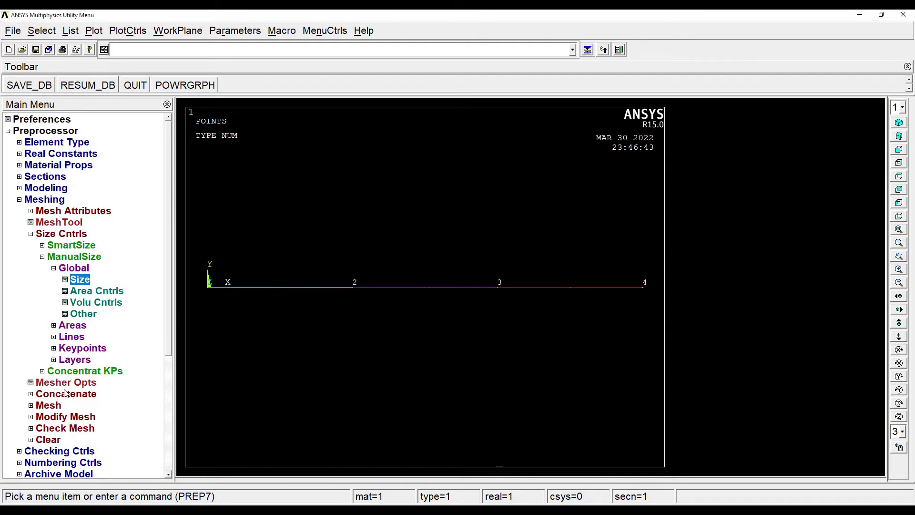
Step: Mesh all the beam lines
click(58, 406)
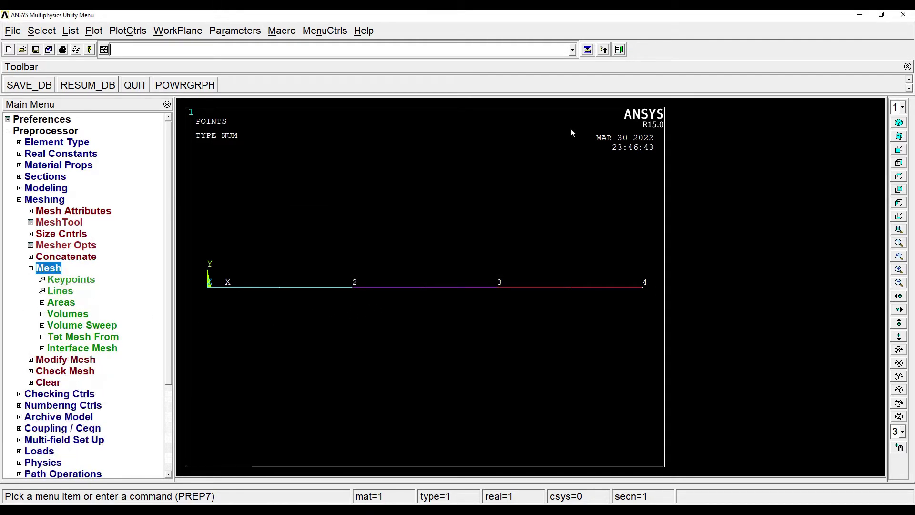
click(64, 293)
click(25, 439)
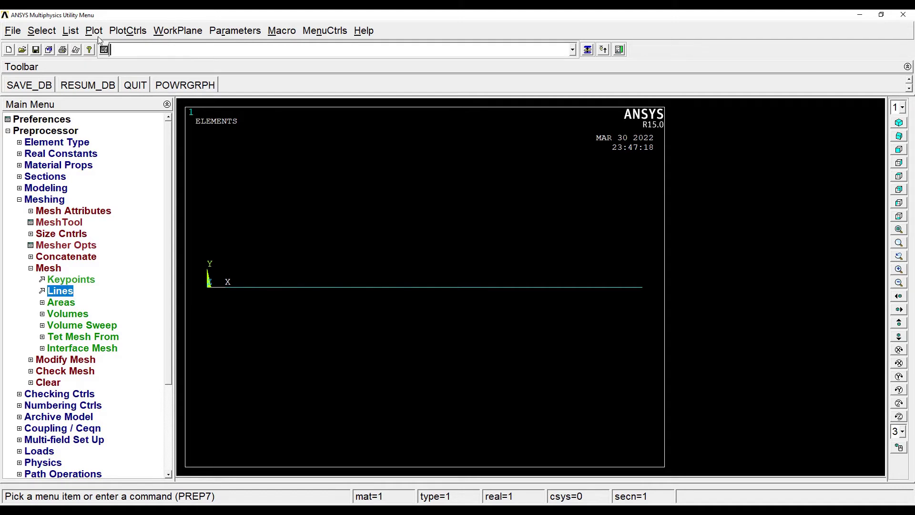
Step: Set Elem / Attrib numbering to Element numbers, labelling elements 1 to 30
click(128, 32)
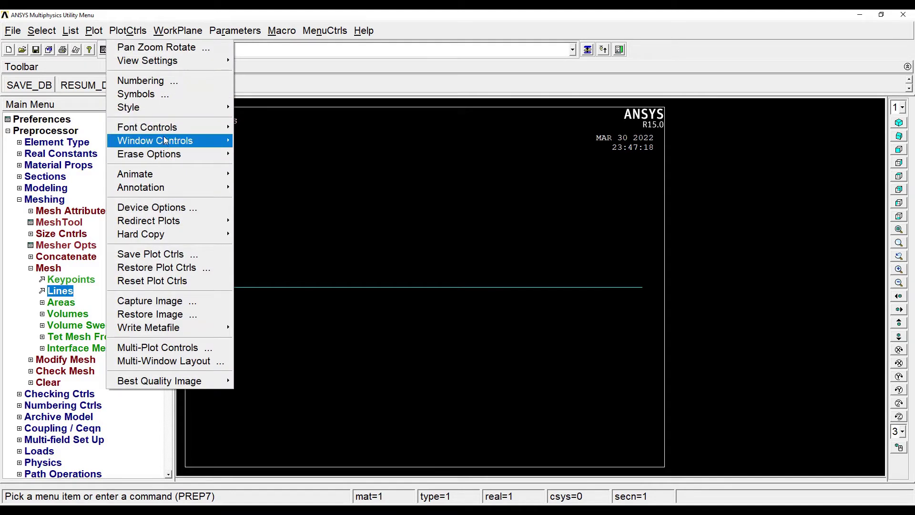
click(162, 82)
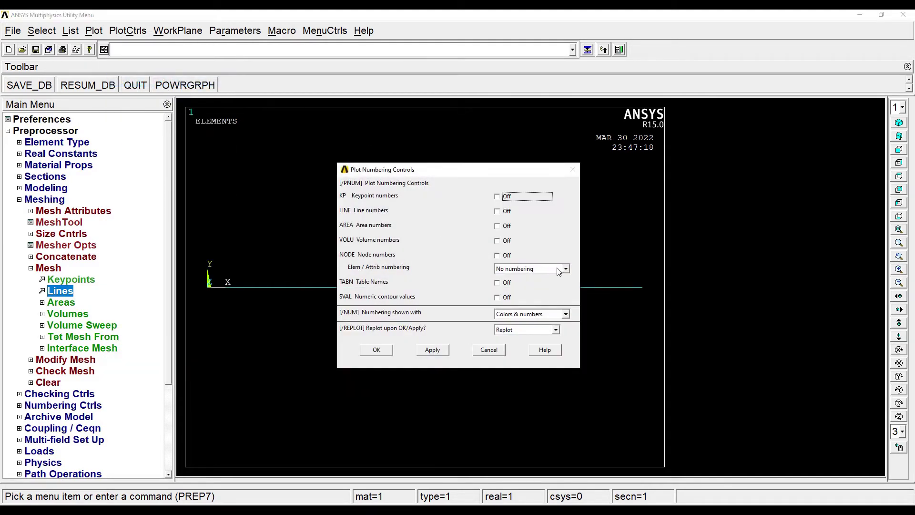
click(564, 269)
click(544, 285)
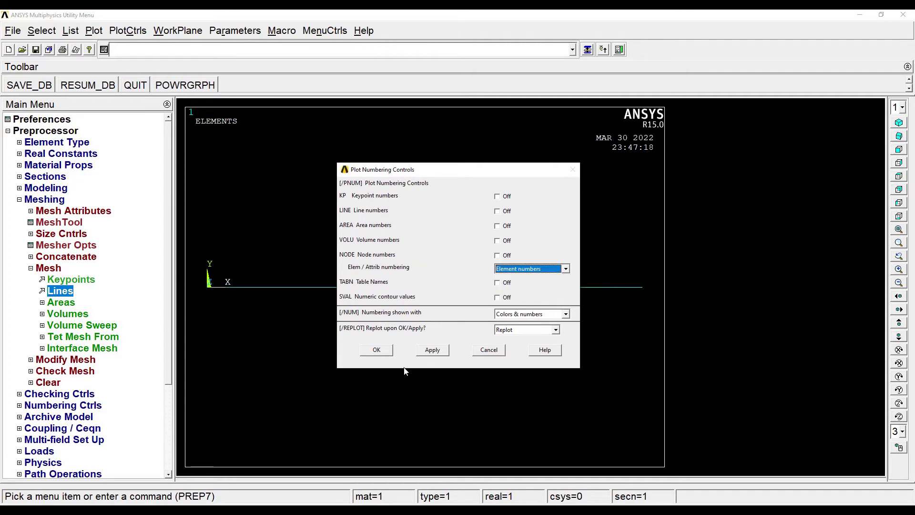
click(371, 351)
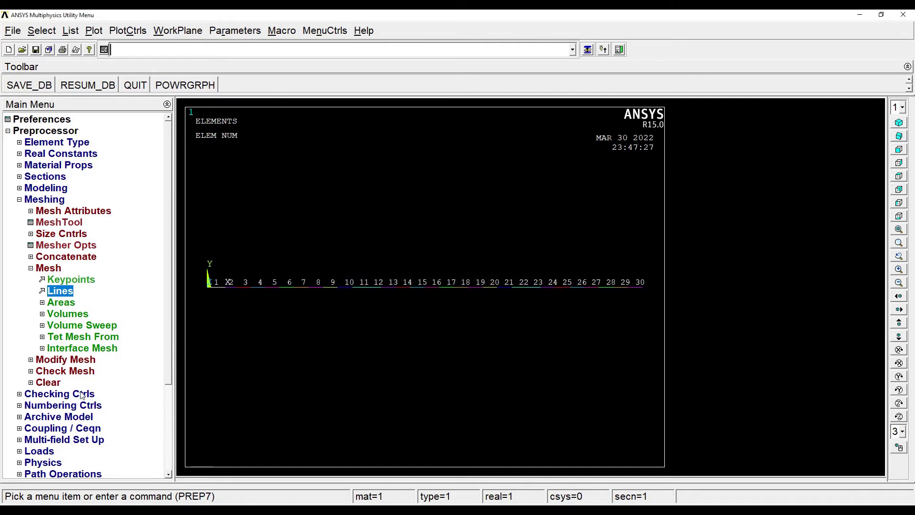
Step: Constrain All DOF at keypoint 1 on the beam's left end
click(47, 452)
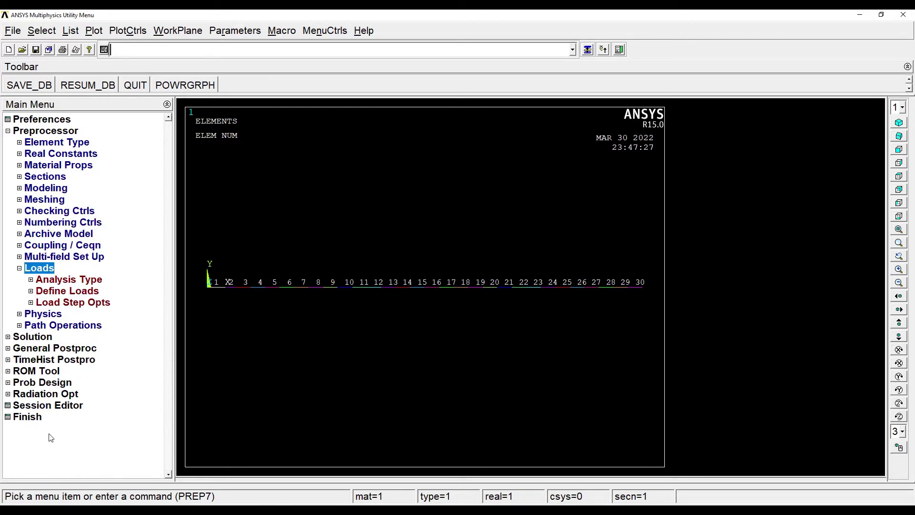
click(58, 291)
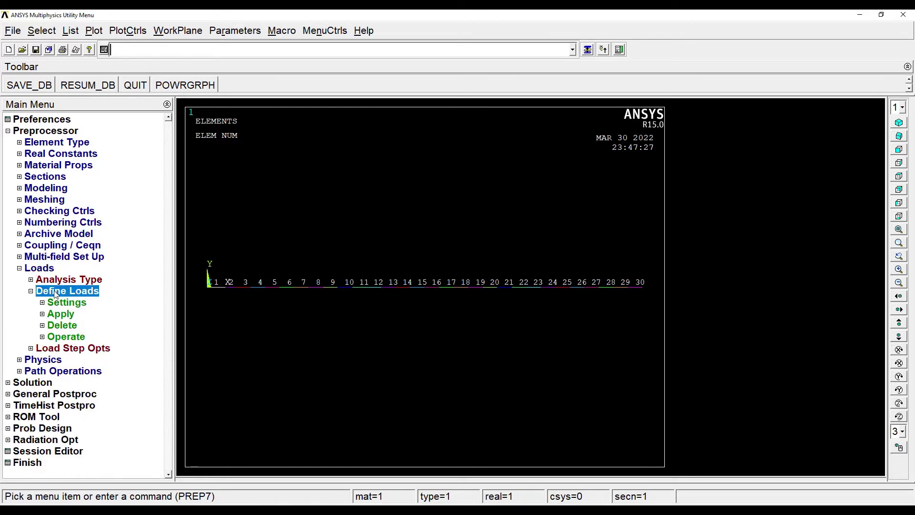
click(65, 317)
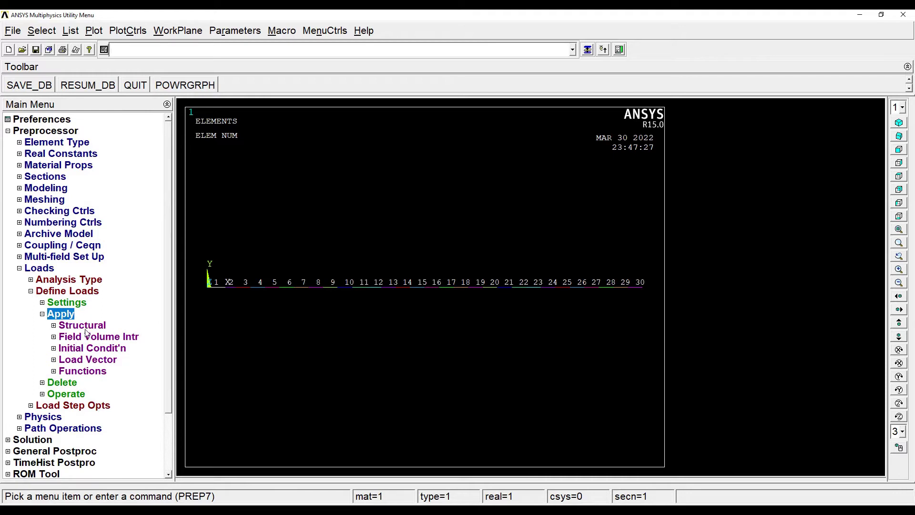
click(86, 328)
click(101, 337)
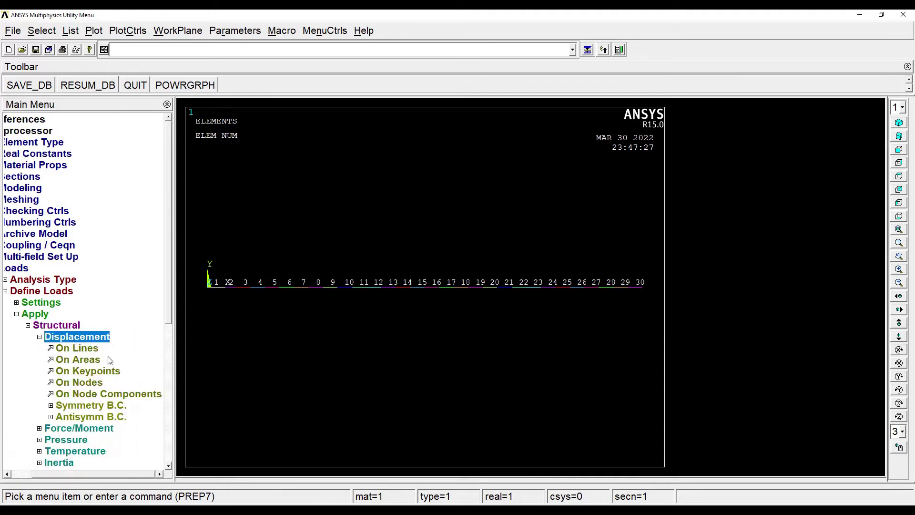
click(86, 373)
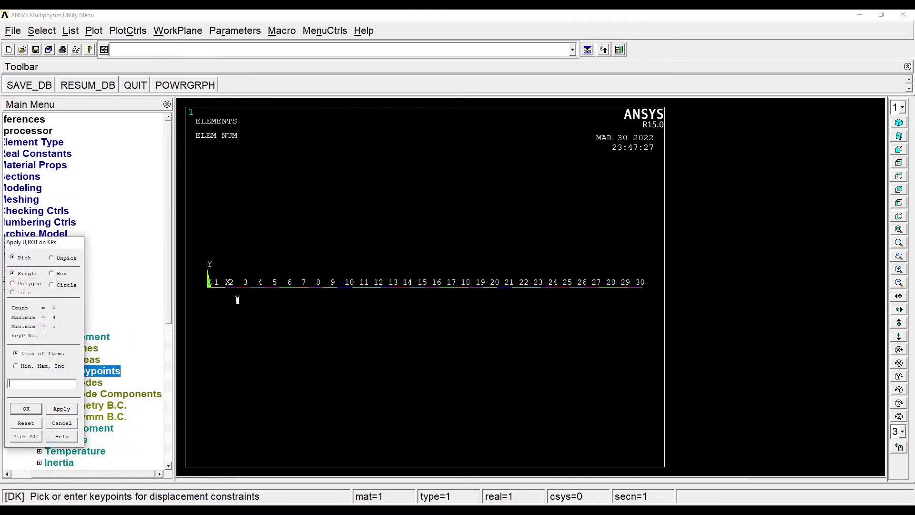
click(206, 292)
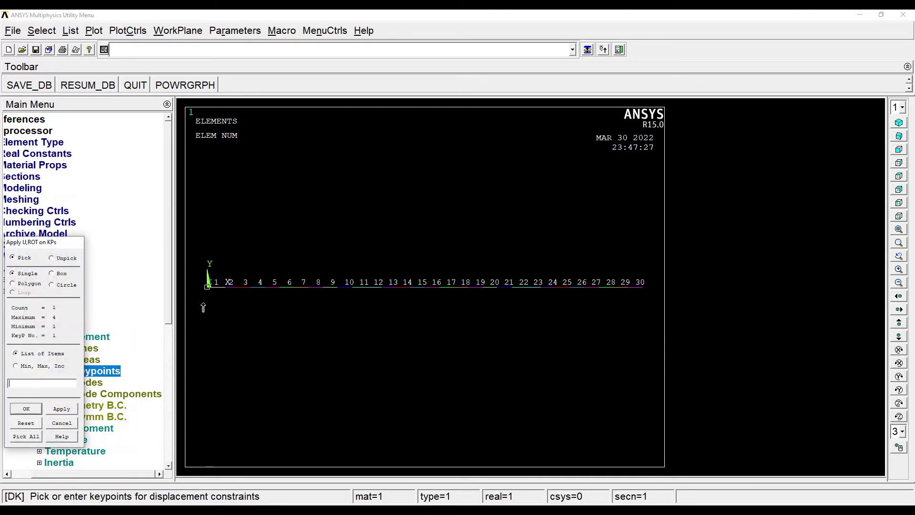
click(26, 409)
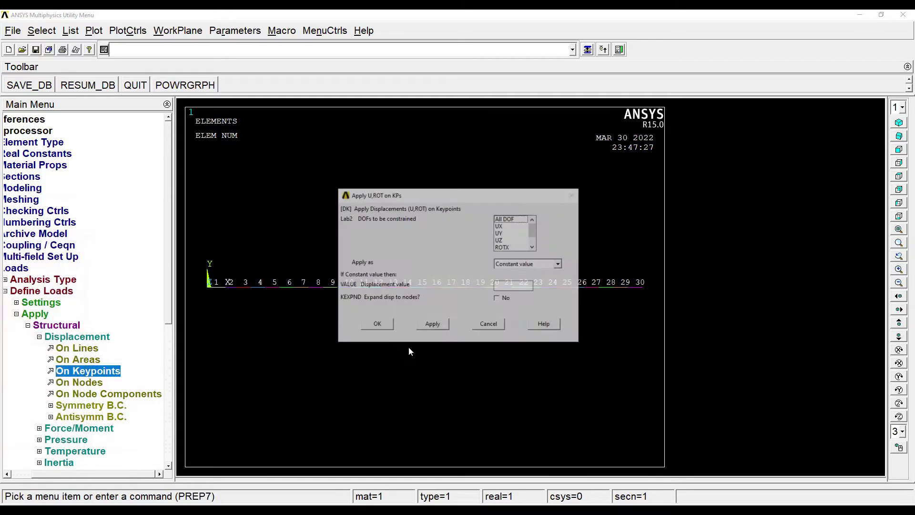
click(375, 327)
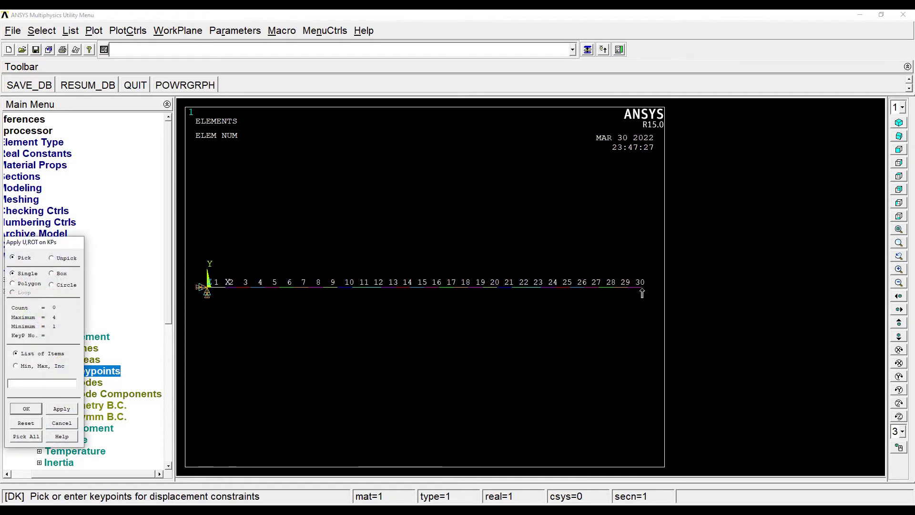
Step: Restrain only UY at right-end keypoint 4
click(33, 409)
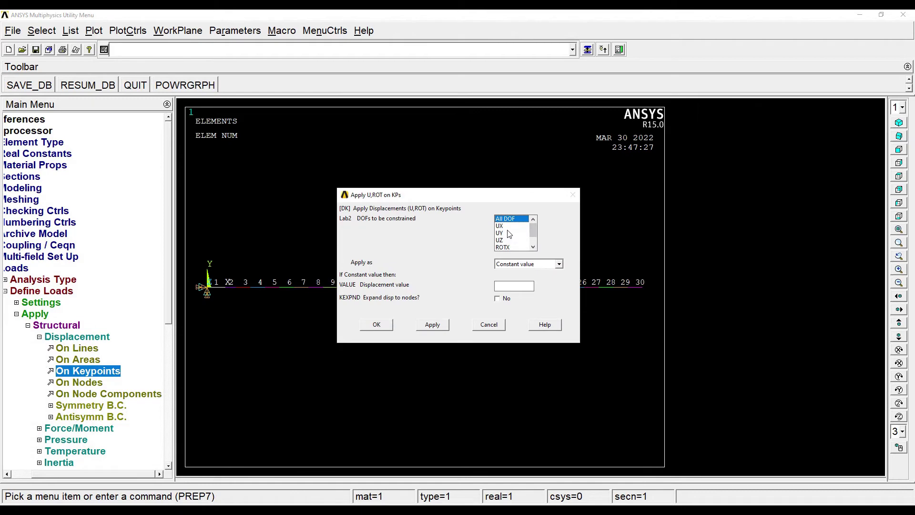
click(513, 220)
click(507, 233)
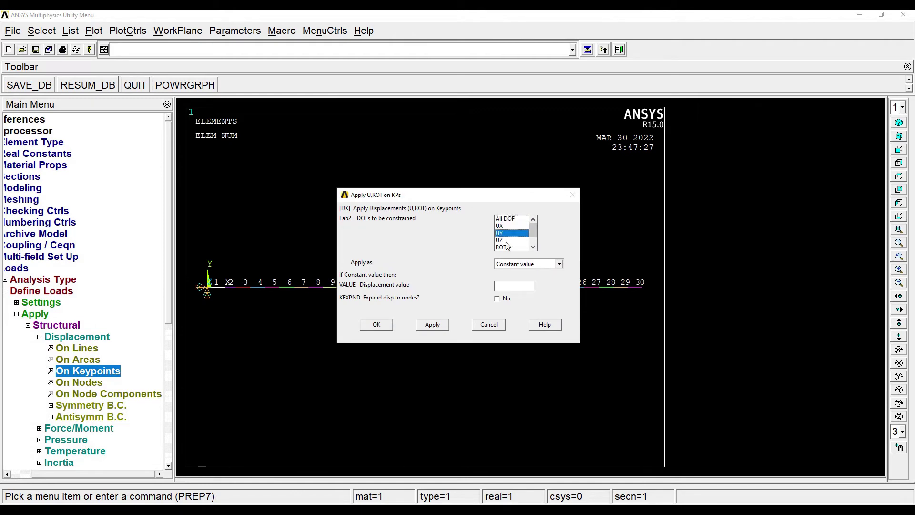
click(379, 326)
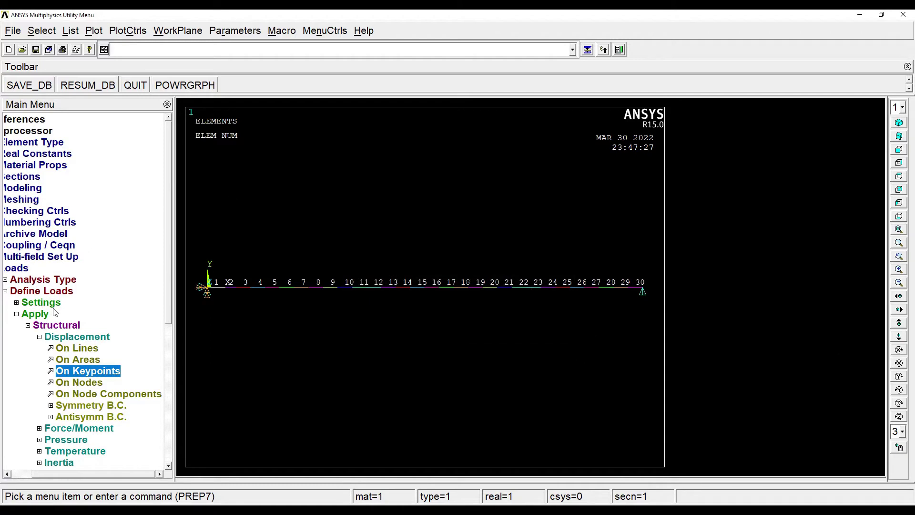
click(50, 326)
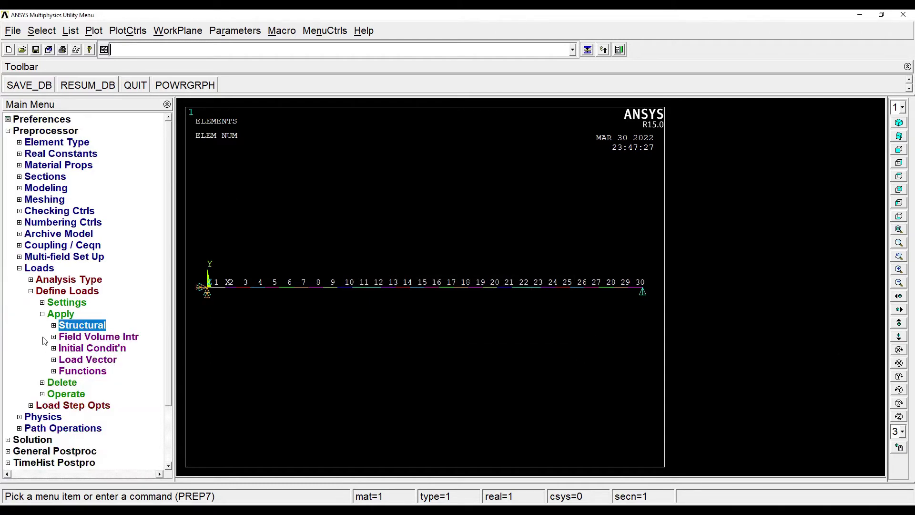
Step: Apply LKEY 2 beam pressure varying from VALI 0 to VALJ 30 on elements 8–15
click(81, 328)
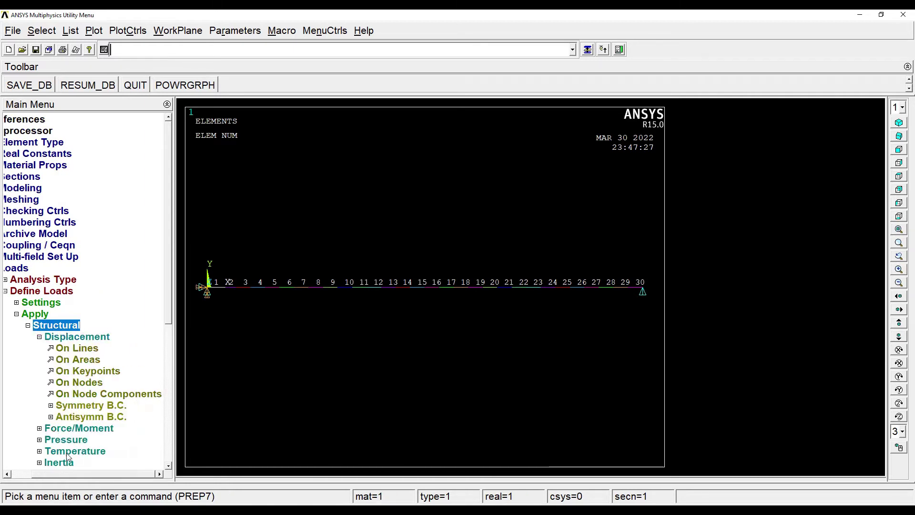
click(72, 441)
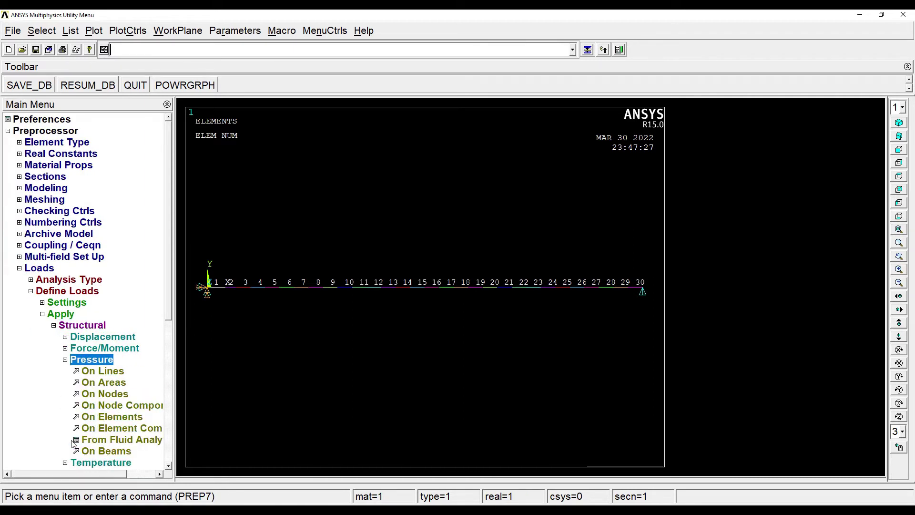
click(109, 452)
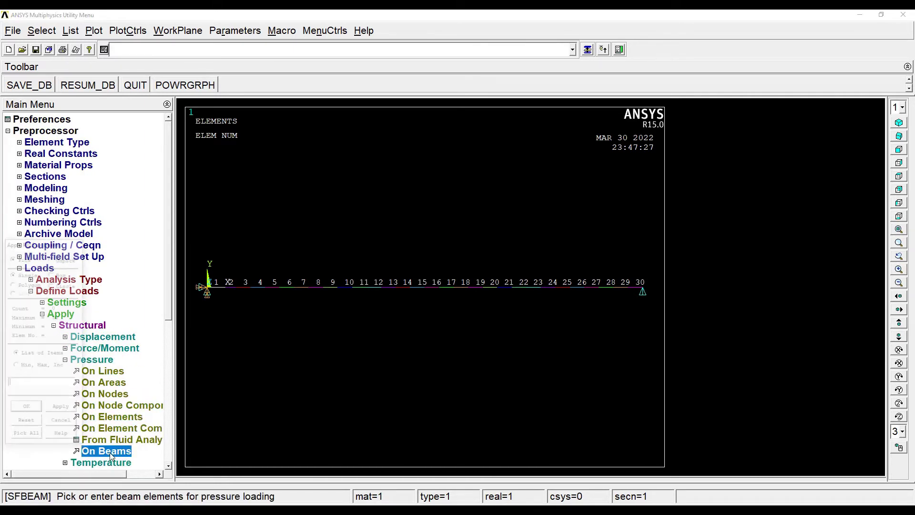
click(322, 288)
click(334, 288)
click(347, 287)
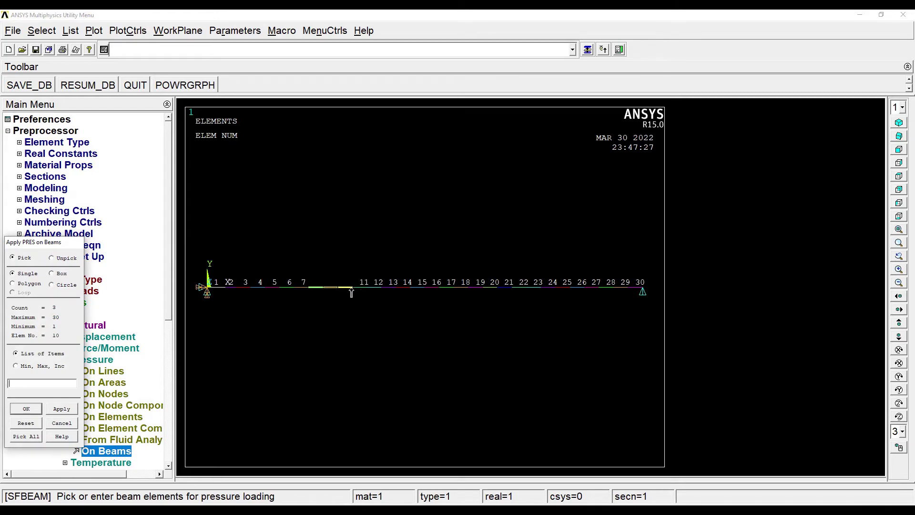
click(363, 288)
click(375, 288)
click(388, 288)
click(417, 288)
click(404, 288)
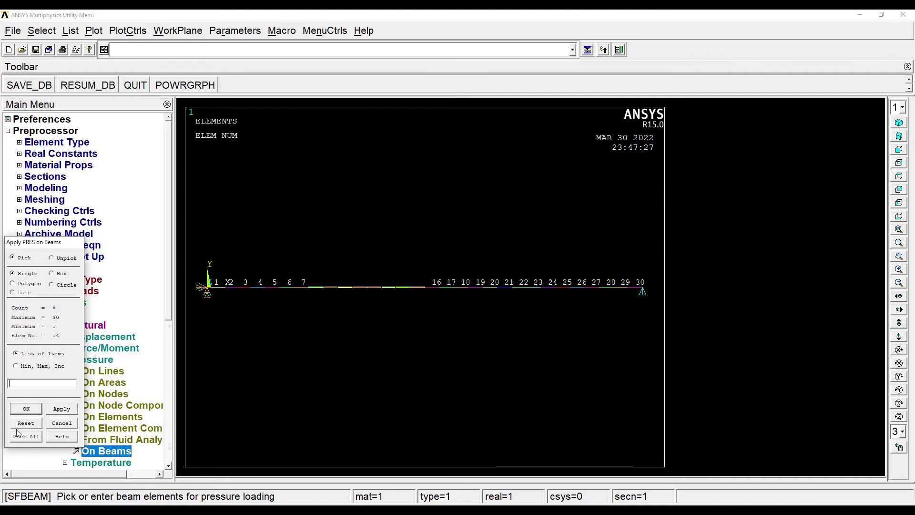
click(25, 411)
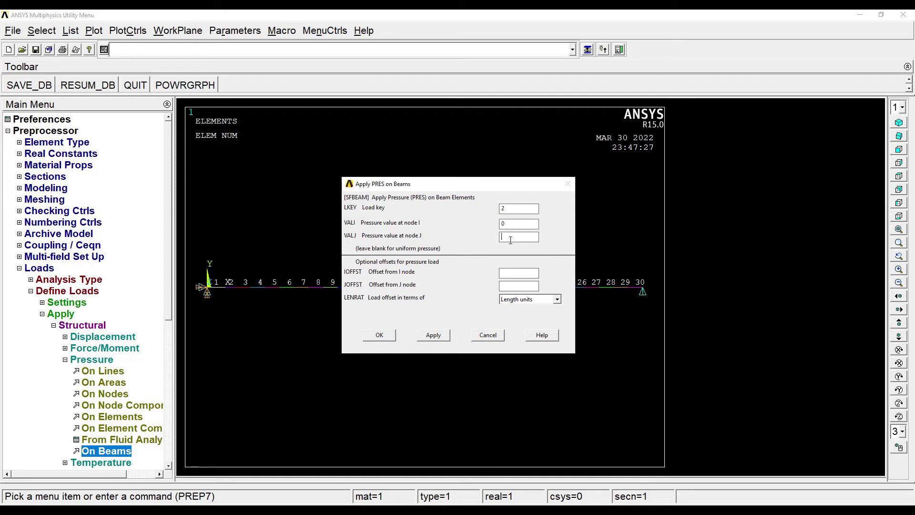
text(30)
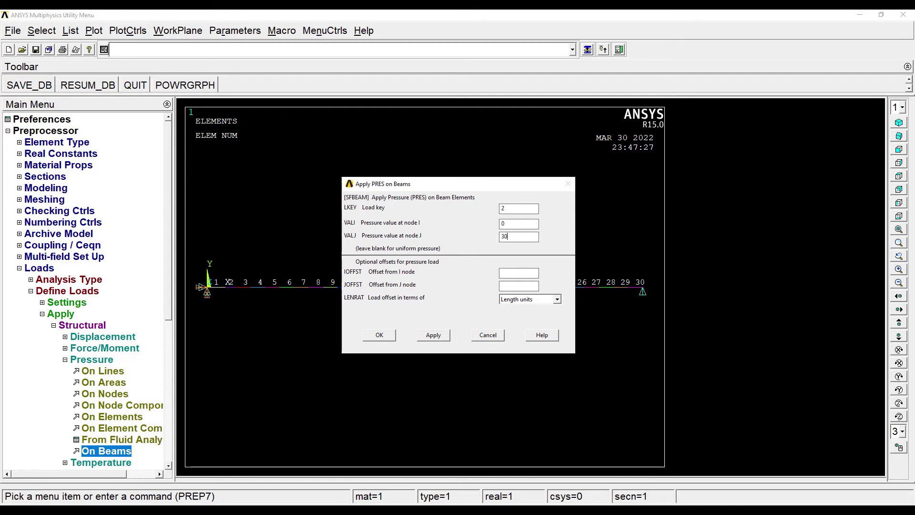
click(379, 335)
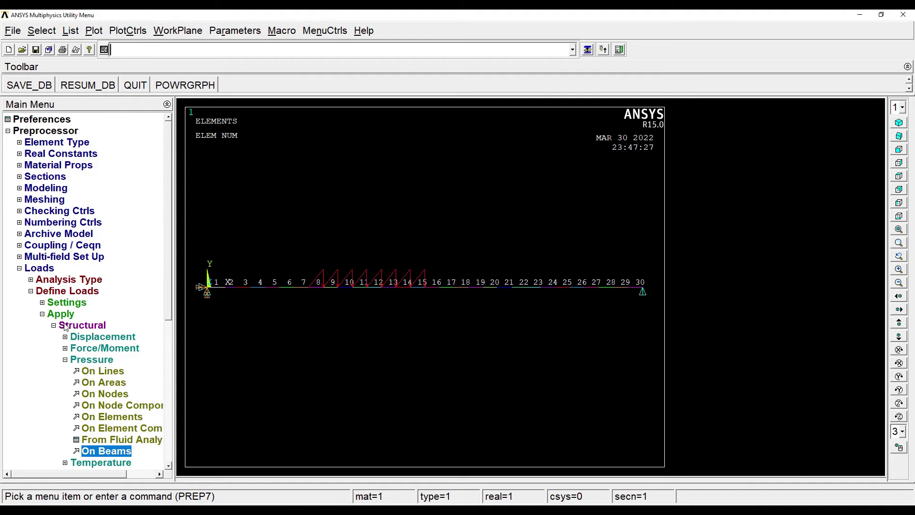
Step: Solve the current load step and close the 'Solution is done!' note and /STATUS window
click(34, 268)
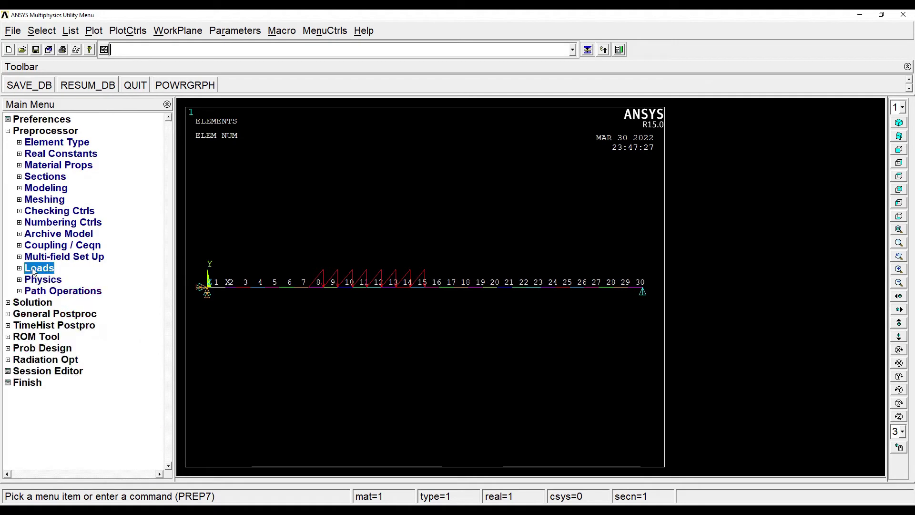
click(33, 302)
click(44, 211)
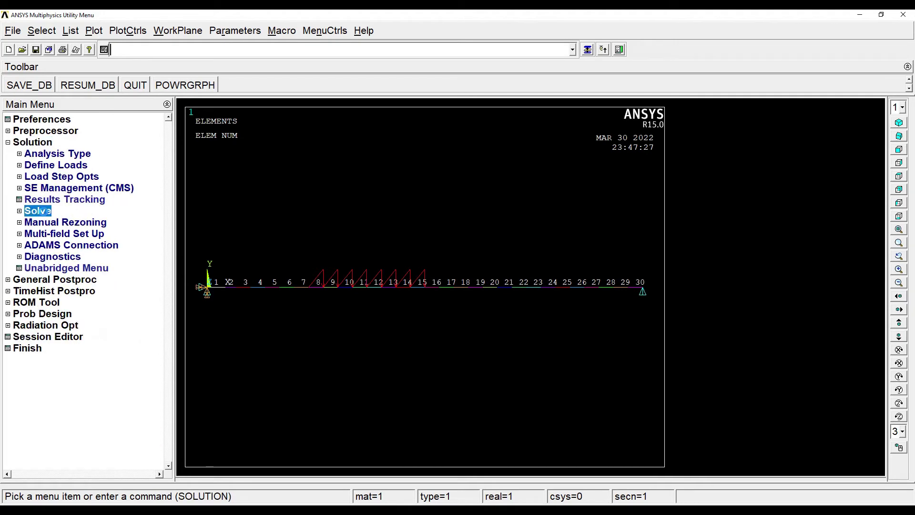
click(56, 224)
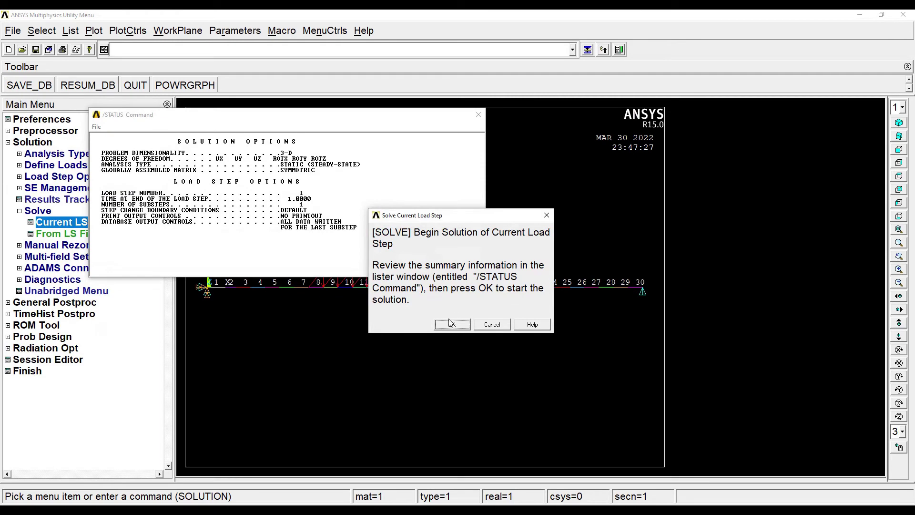
click(450, 326)
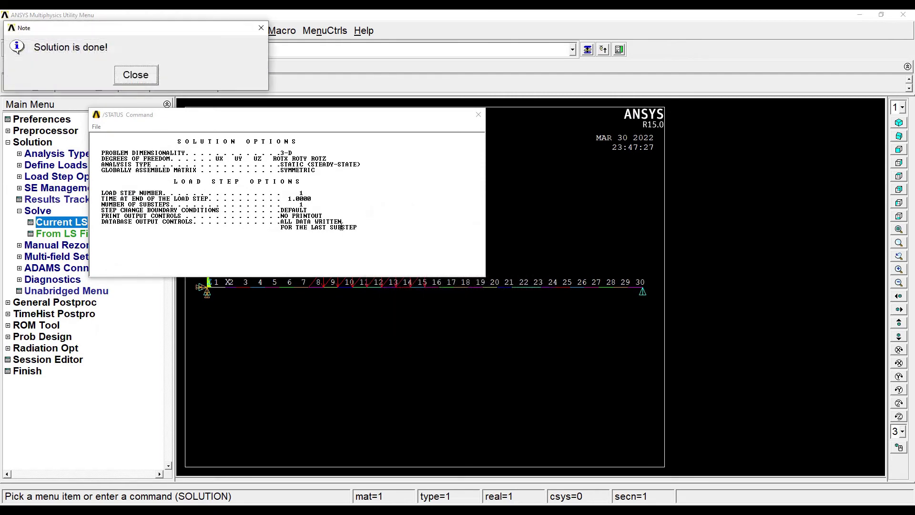
click(135, 75)
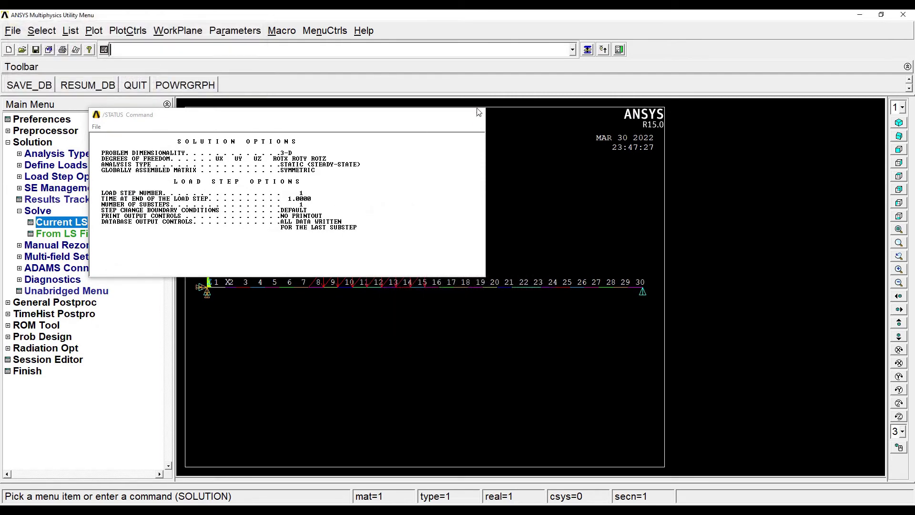
click(478, 114)
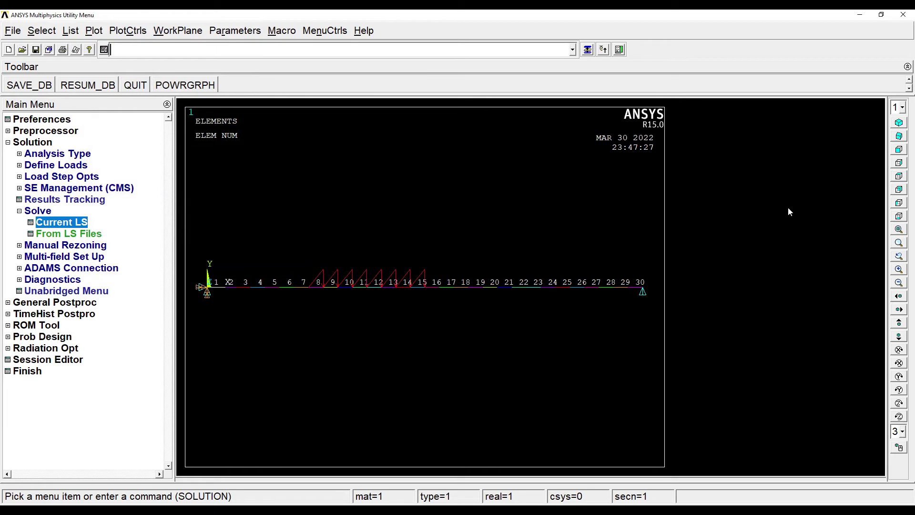
click(55, 303)
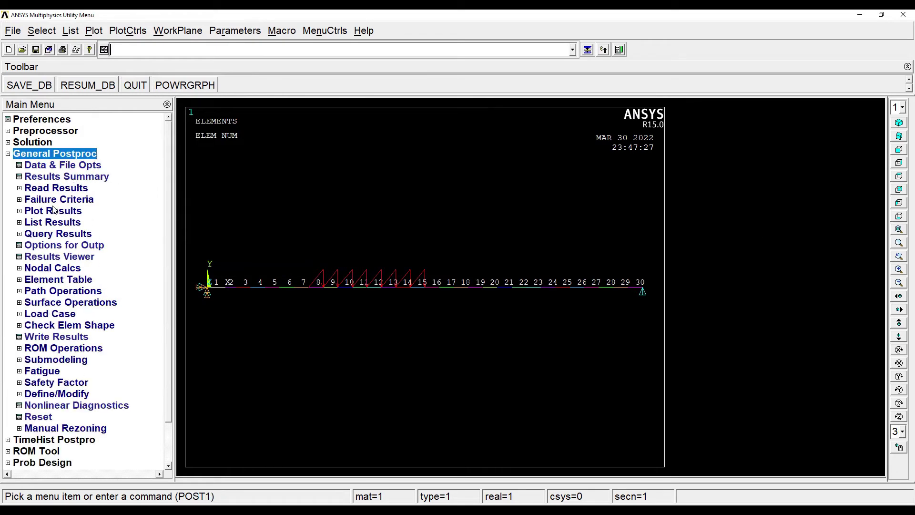
Step: Plot the deformed beam shape together with its undeformed outline
click(52, 211)
click(67, 223)
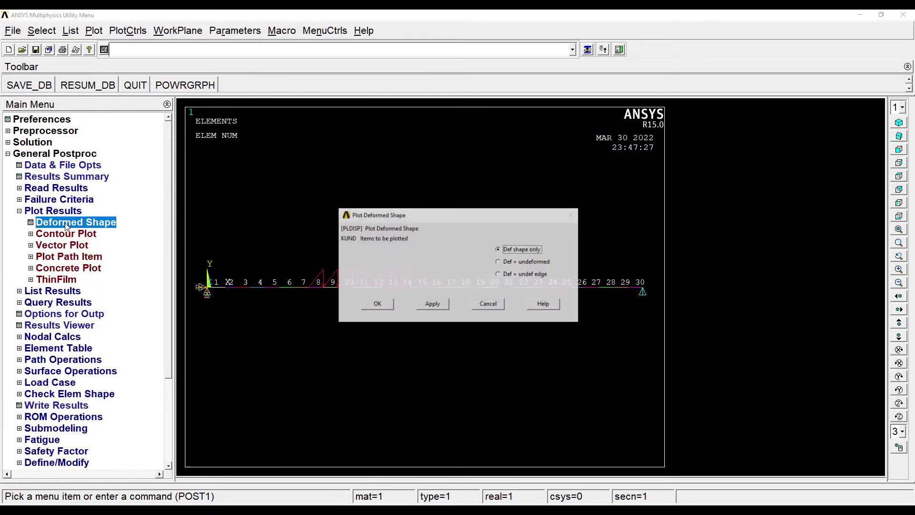
click(499, 265)
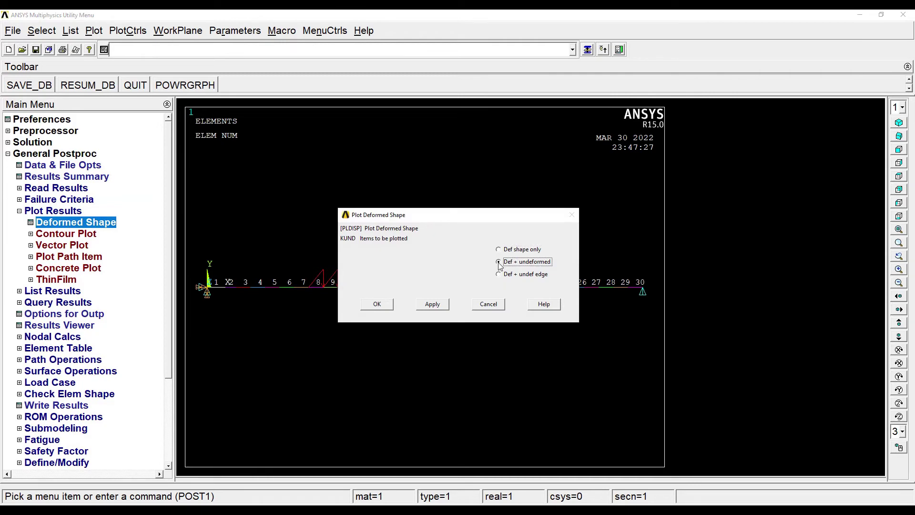
click(379, 306)
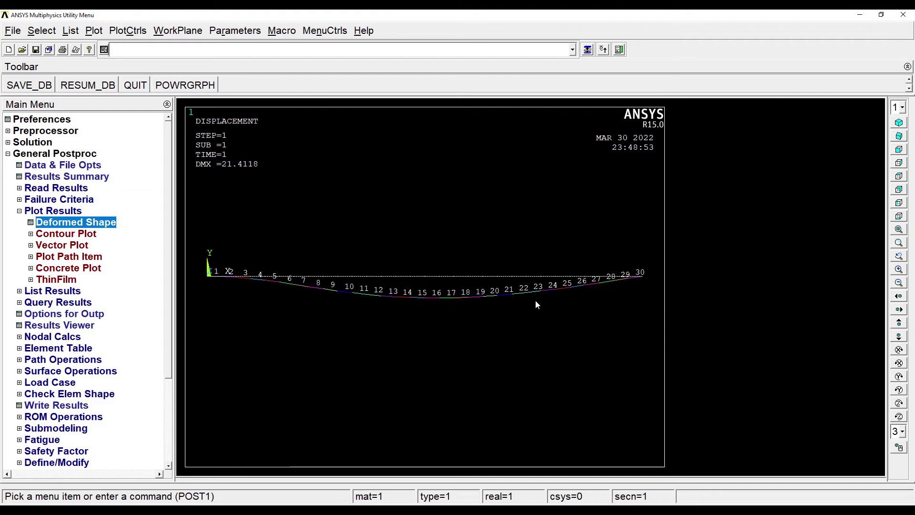
Step: Contour the nodal displacement vector sum (max 21.4118) over the undeformed model
click(61, 235)
click(79, 248)
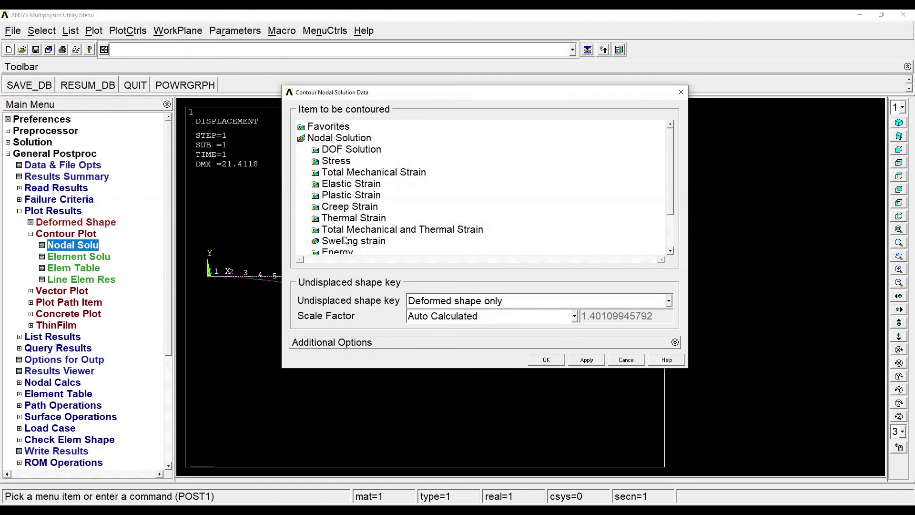
click(344, 151)
click(394, 196)
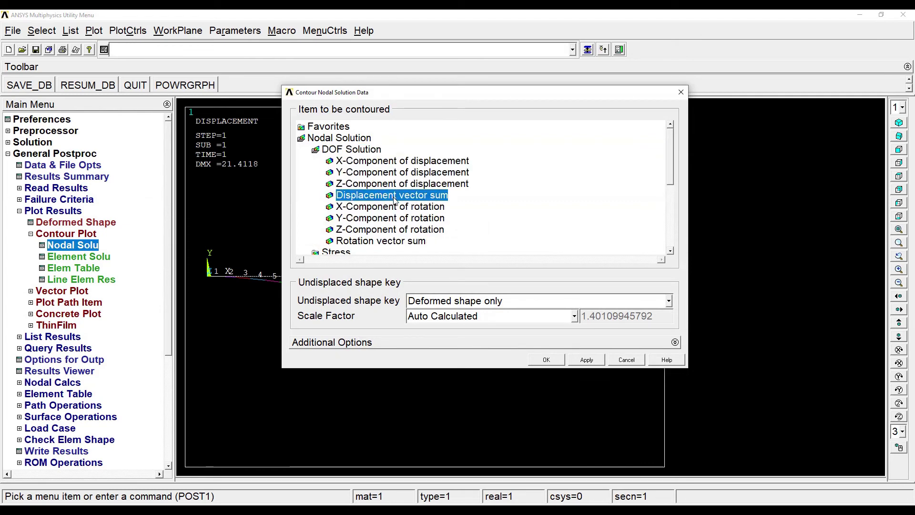
click(524, 305)
click(514, 328)
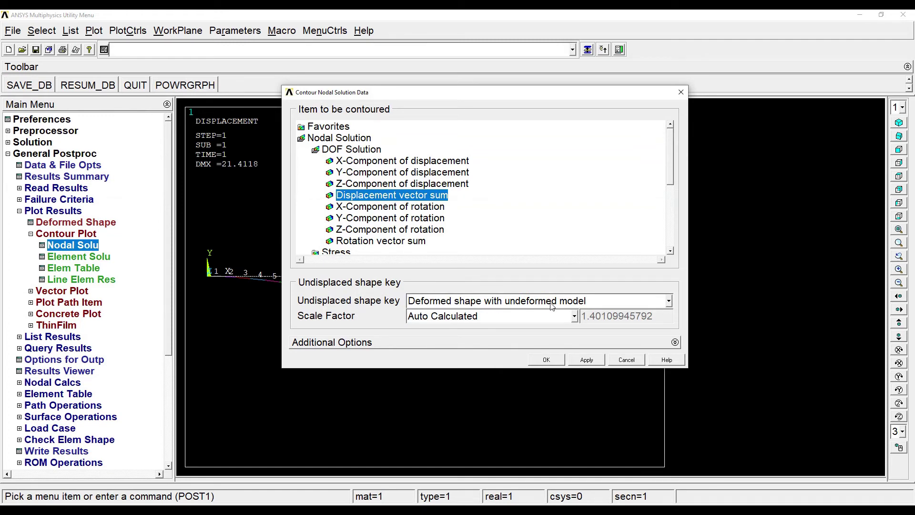
click(562, 360)
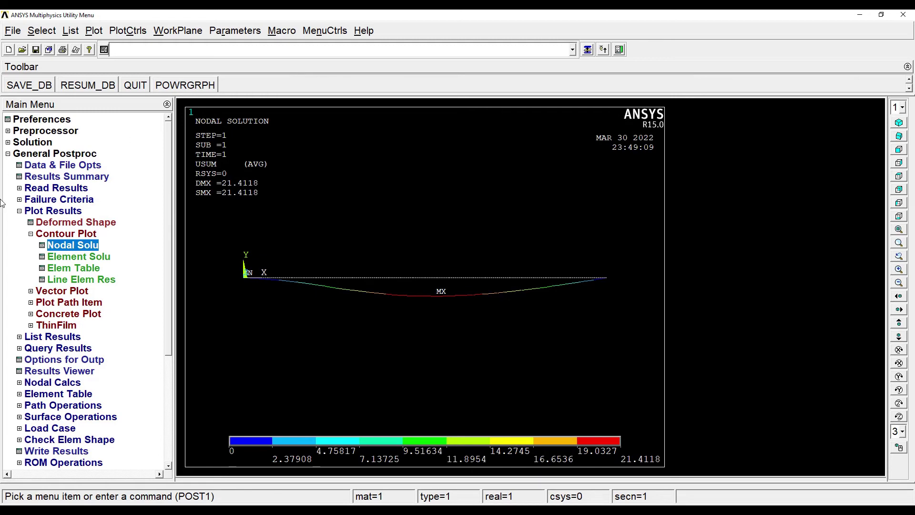
Step: Contour the averaged nodal von Mises stress on the beam
click(76, 245)
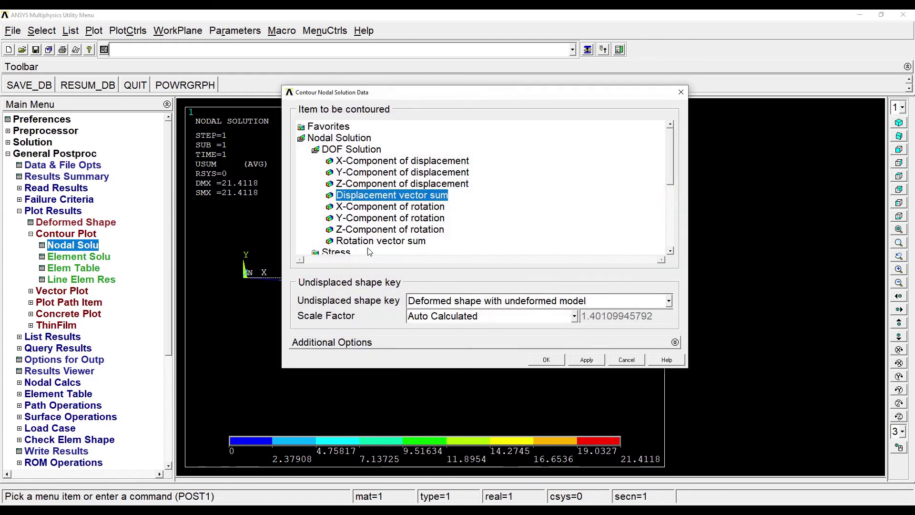
click(340, 251)
scroll(669, 159, down, 1)
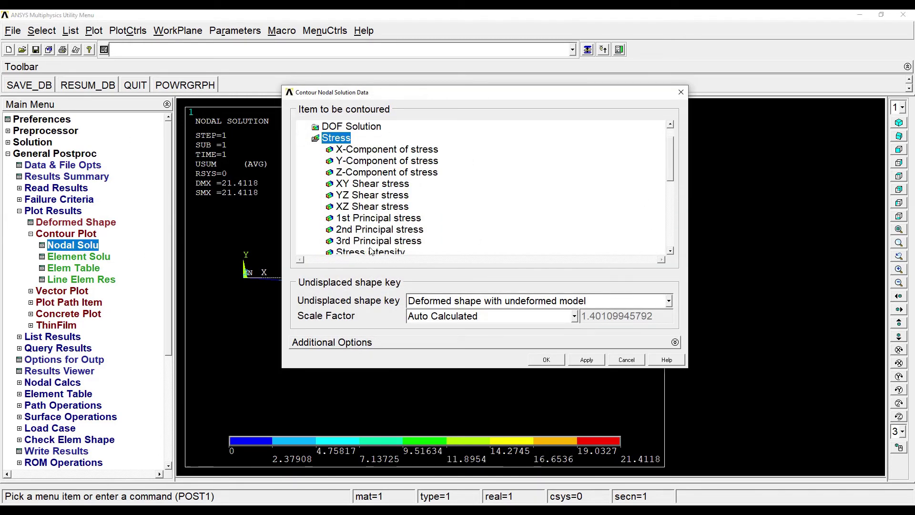
scroll(457, 219, down, 2)
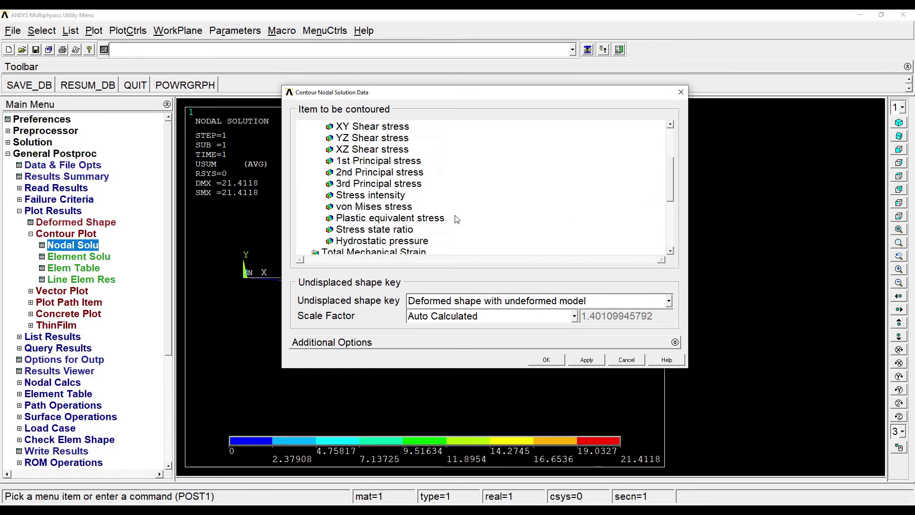
click(368, 207)
click(543, 359)
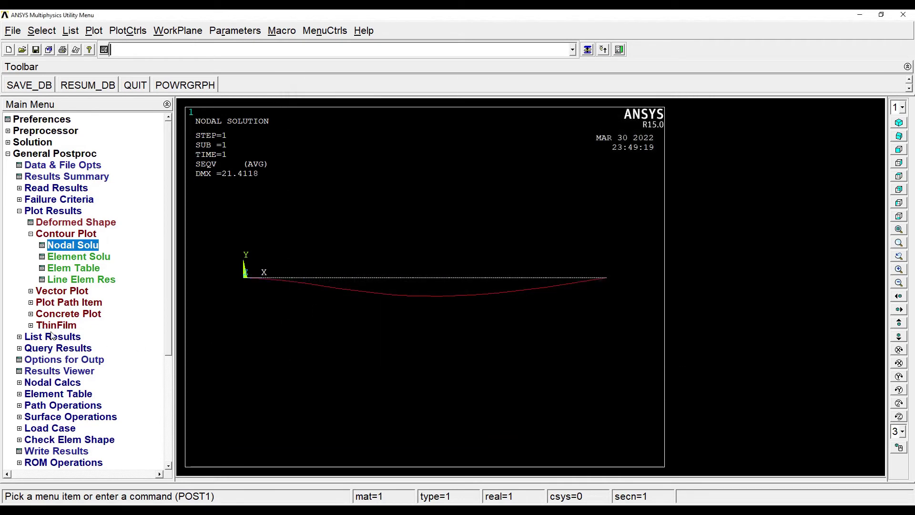
Step: Contour the unaveraged element von Mises stress (SEQV) on the deformed beam
click(80, 258)
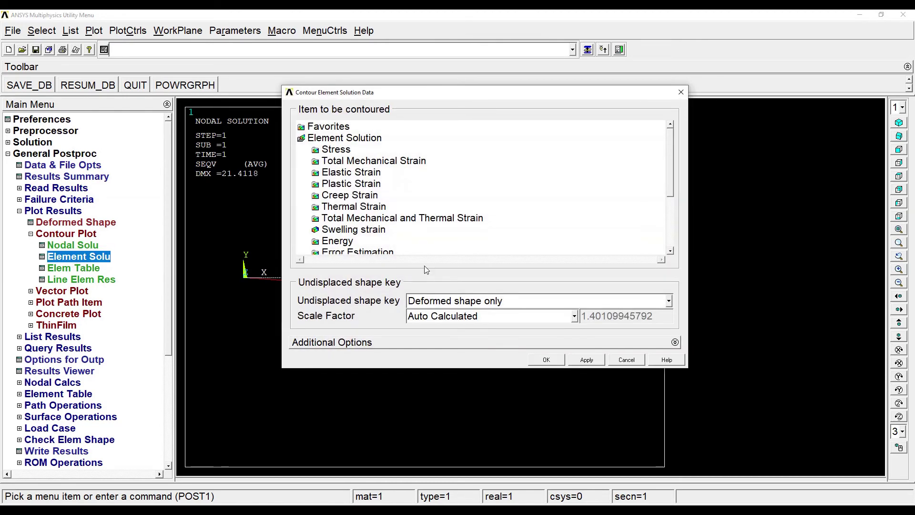
click(338, 150)
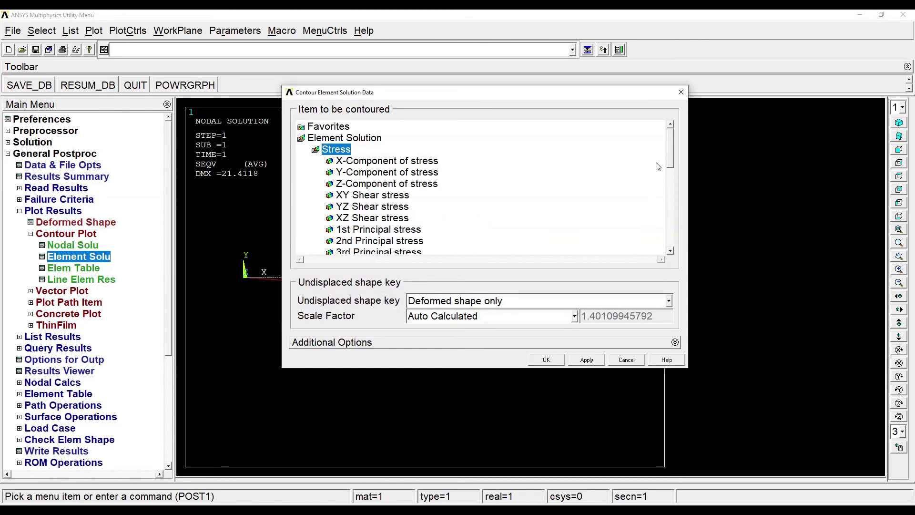
drag(672, 157, 671, 190)
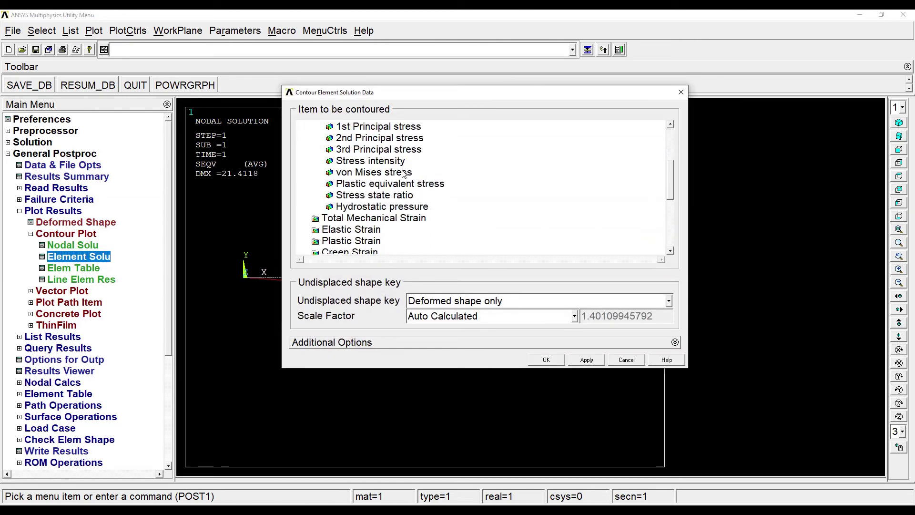
click(374, 172)
click(547, 360)
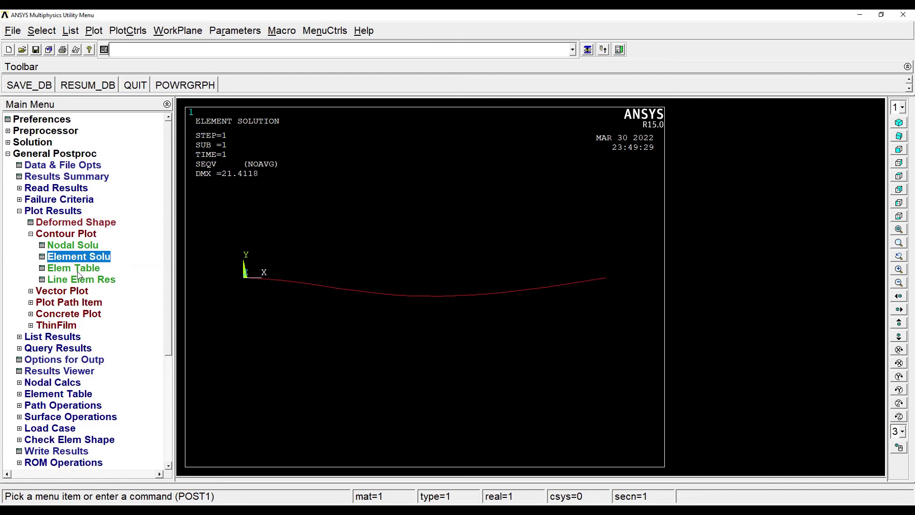
click(50, 338)
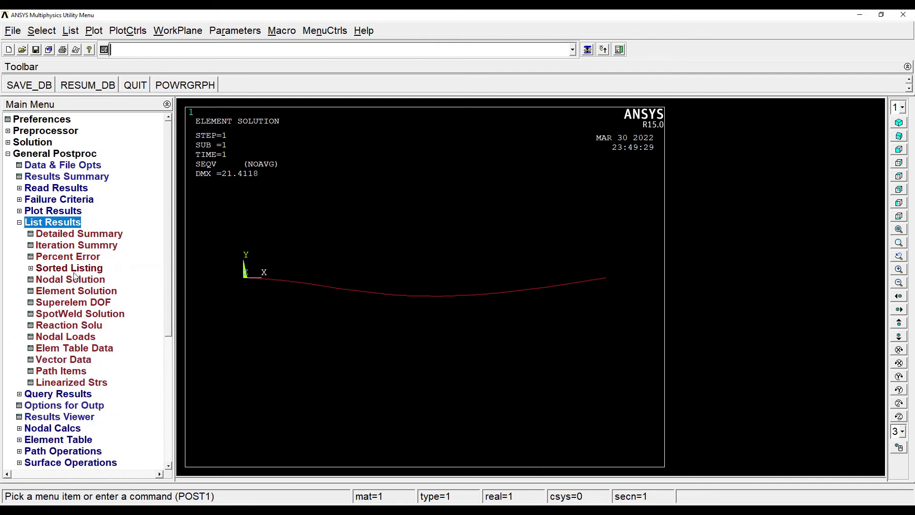
Step: List displacement vector sum for all 31 nodes, check 21.412 maximum at node 18, then close
click(72, 280)
click(414, 225)
double_click(416, 229)
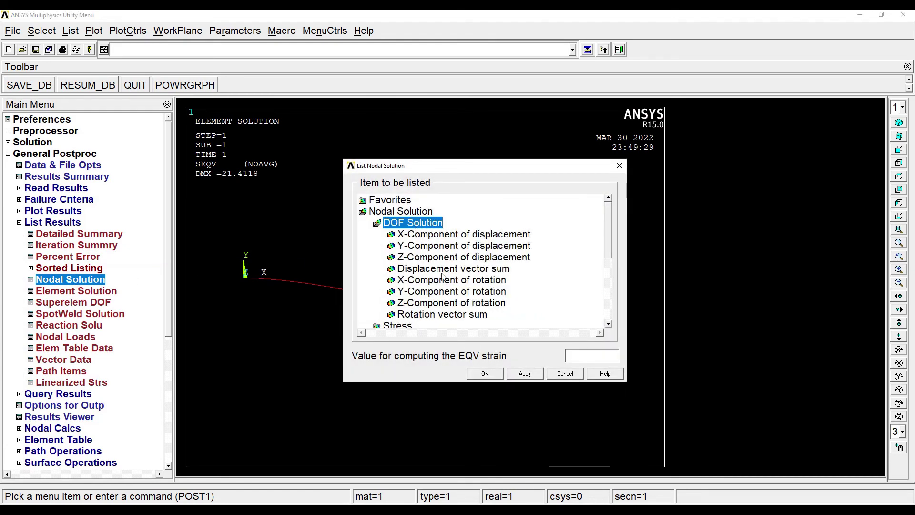
click(453, 269)
click(485, 374)
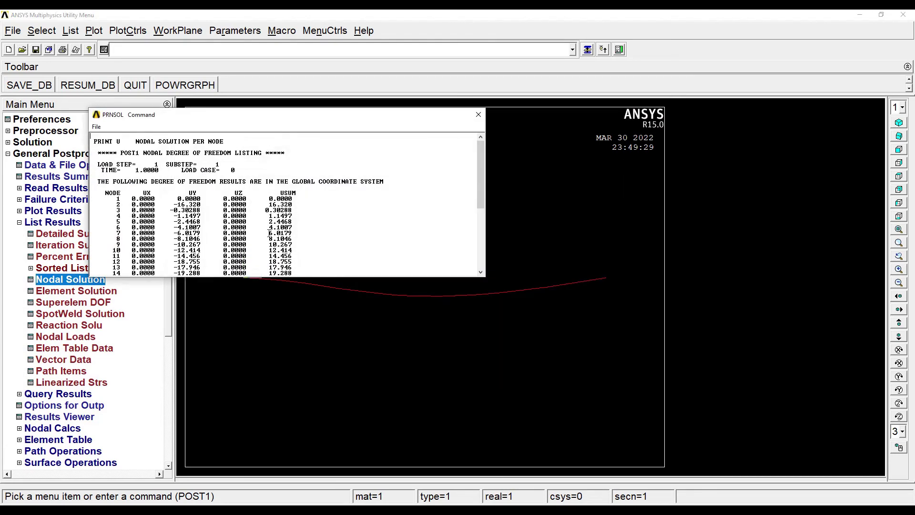
scroll(168, 210, down, 1)
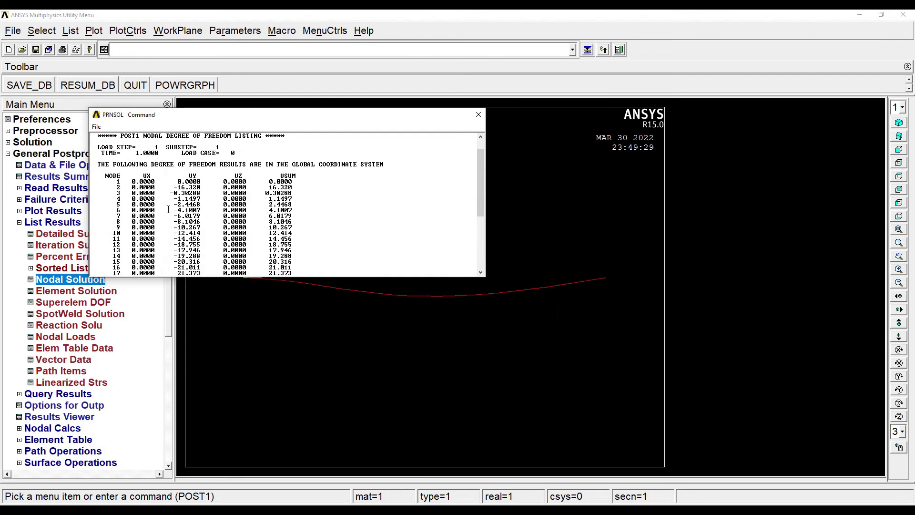
scroll(98, 208, down, 6)
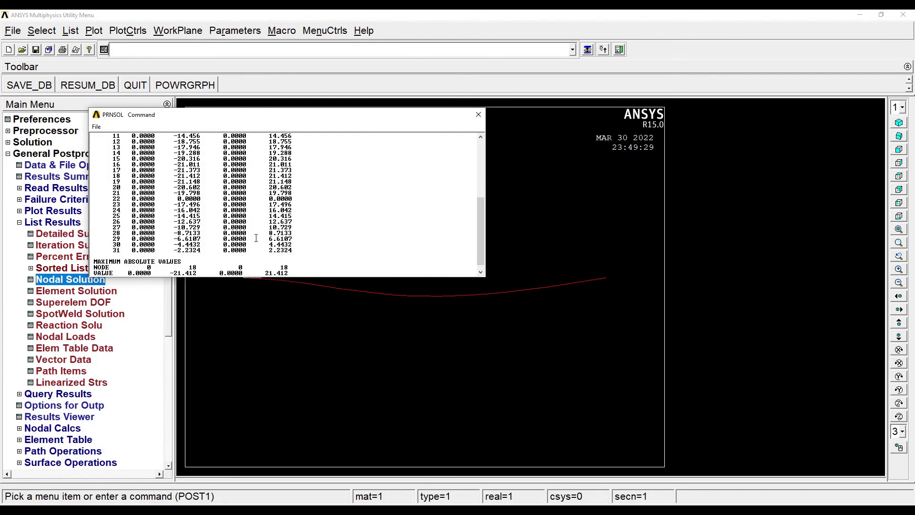
scroll(256, 238, up, 7)
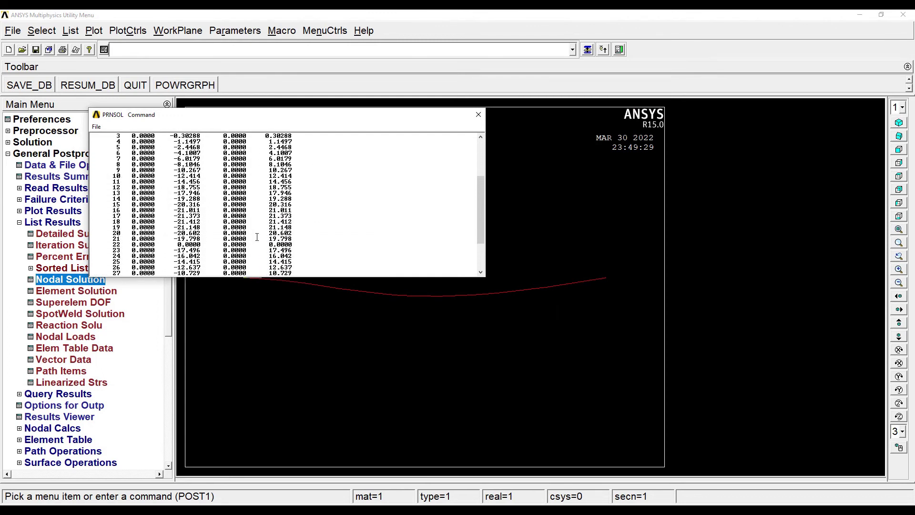
click(478, 115)
click(82, 291)
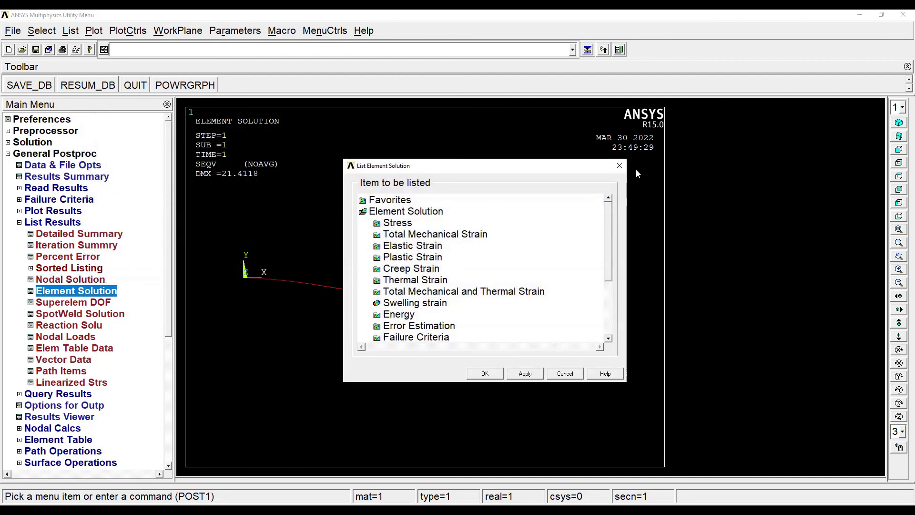
click(620, 165)
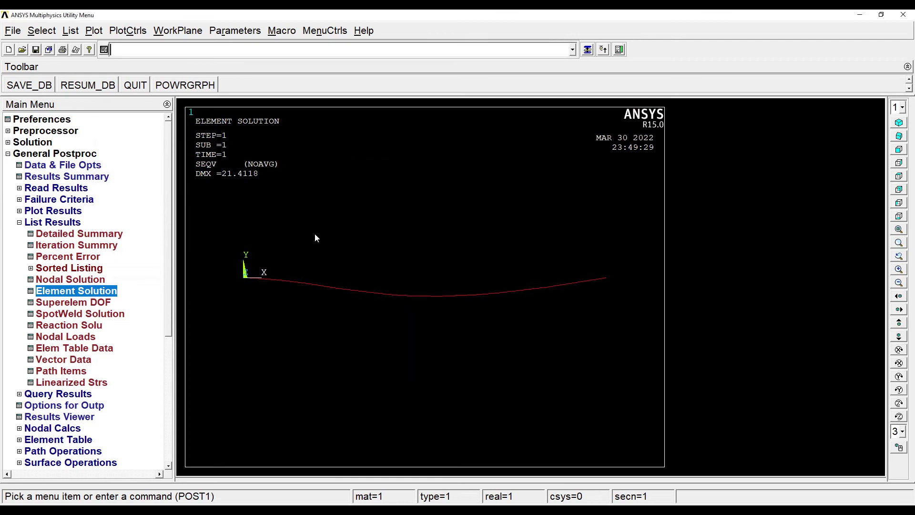